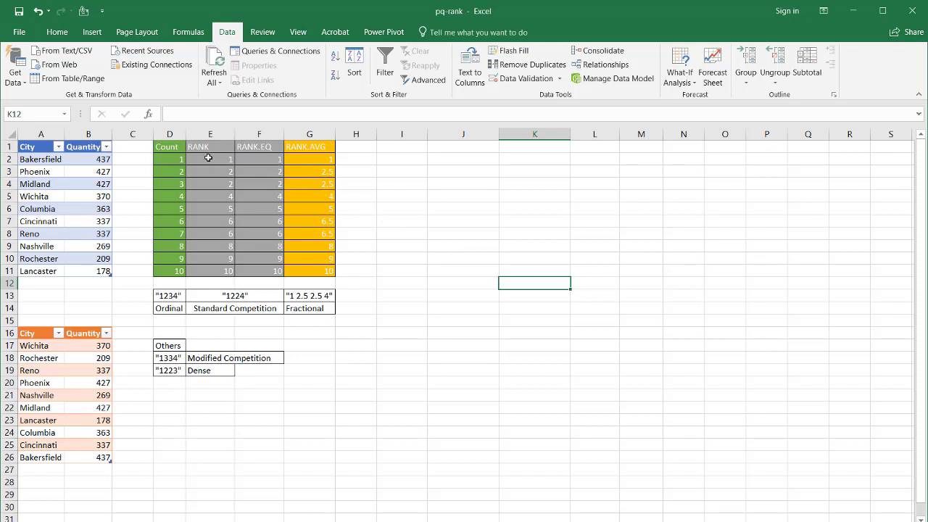
Examine the ordinal ranking example in the Count column against the tied quantities for Phoenix and Midland
click(166, 157)
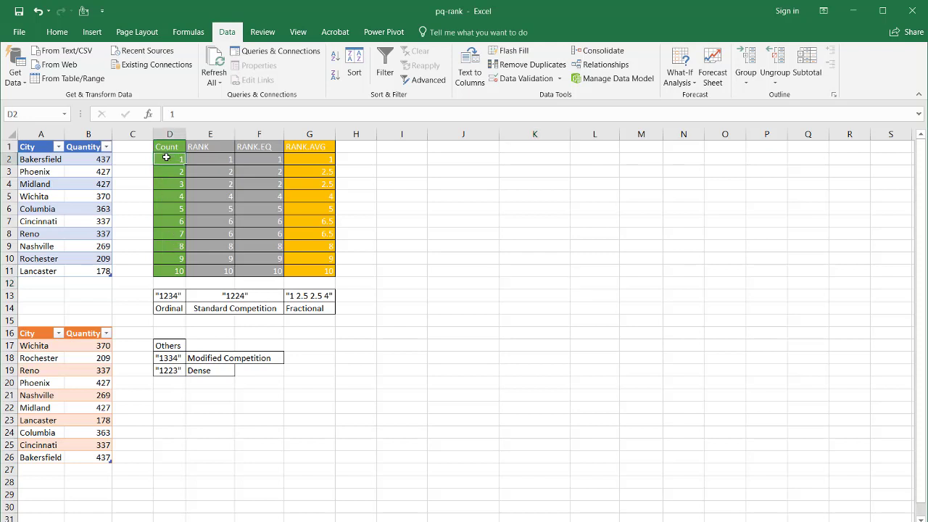
click(171, 308)
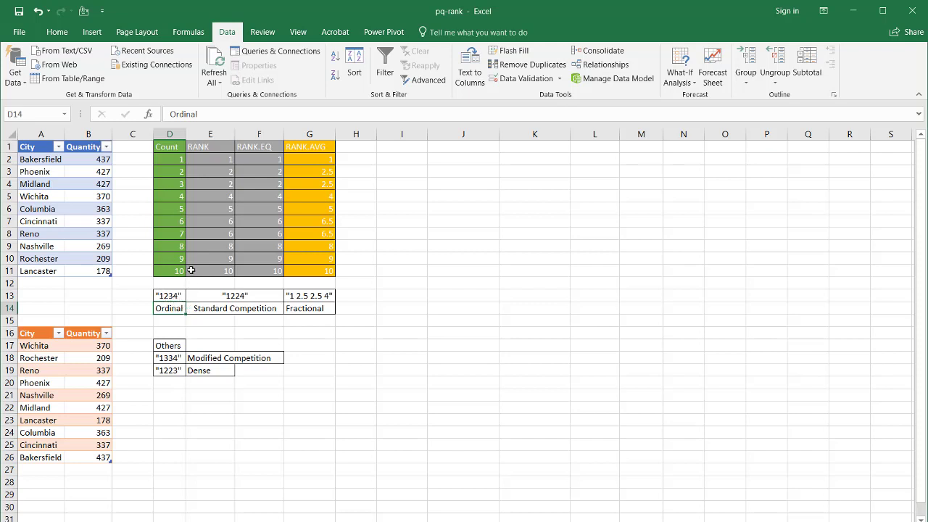
click(102, 171)
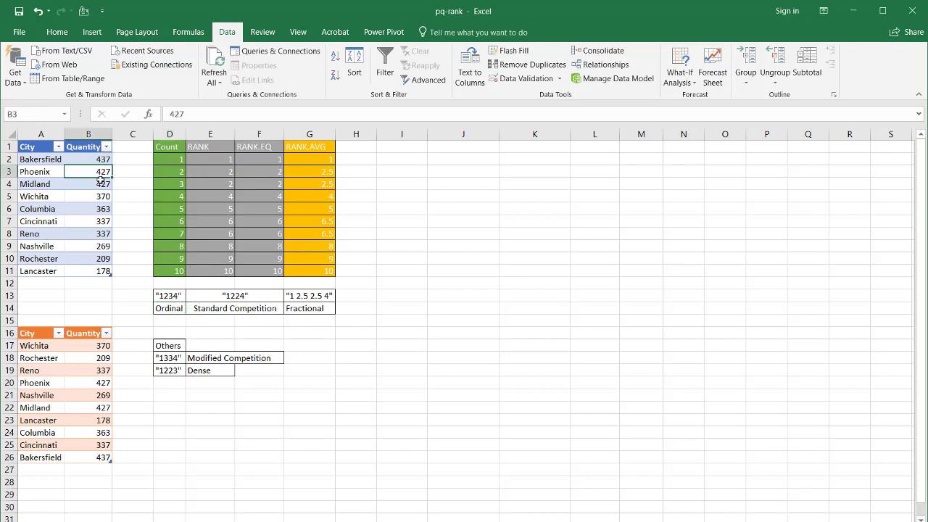
drag(102, 179, 102, 184)
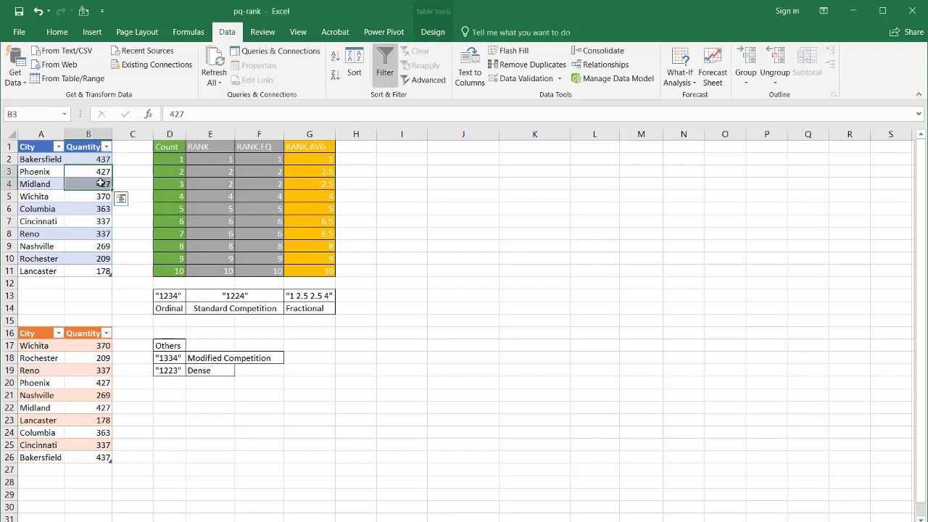
click(165, 181)
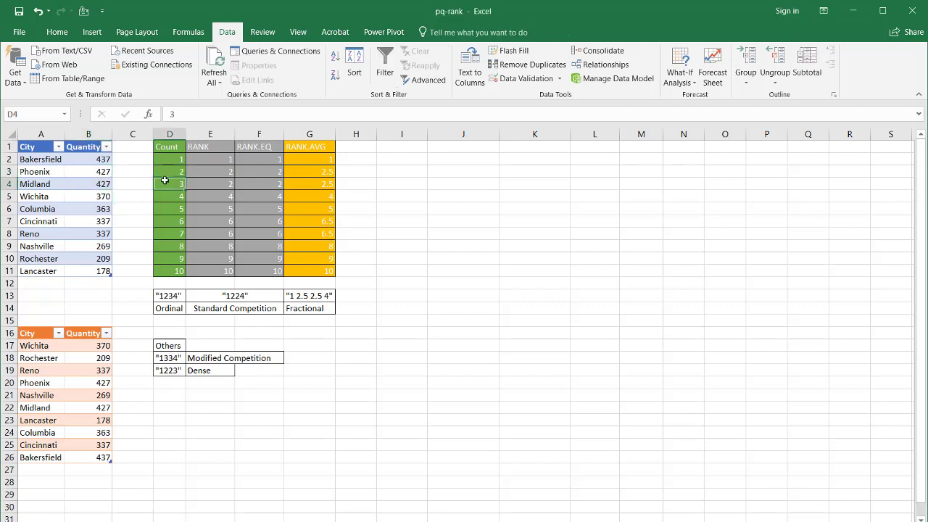
Examine the RANK and RANK.EQ formulas, how they rank the tied quantities, and the standard competition label
click(206, 147)
click(208, 157)
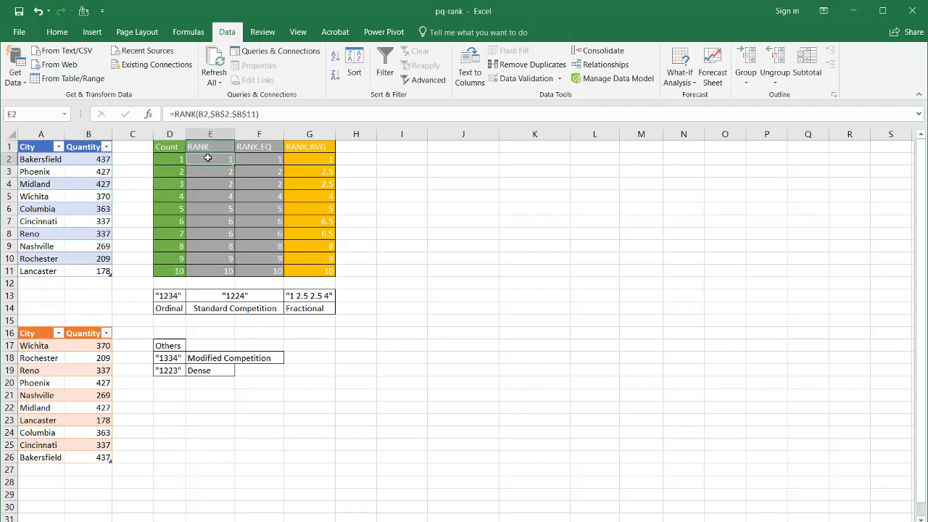
click(250, 160)
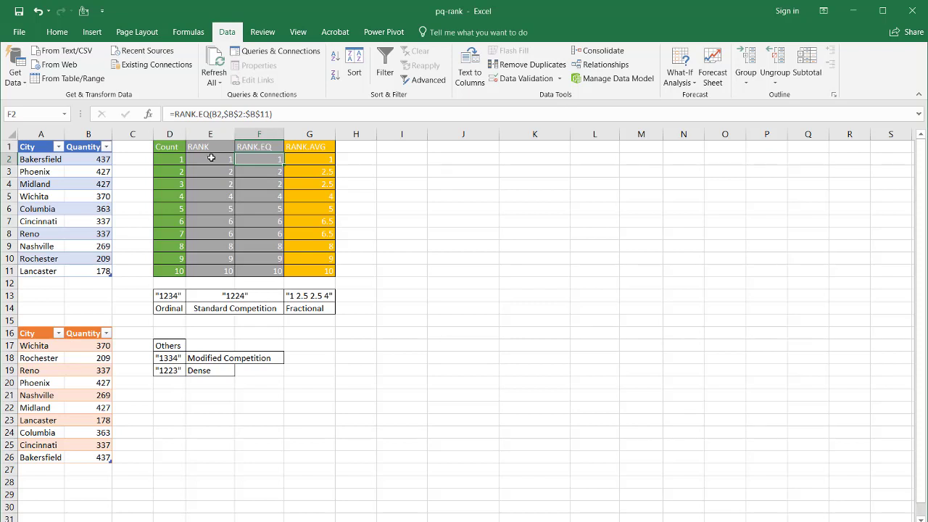
drag(99, 173, 107, 183)
drag(223, 173, 222, 180)
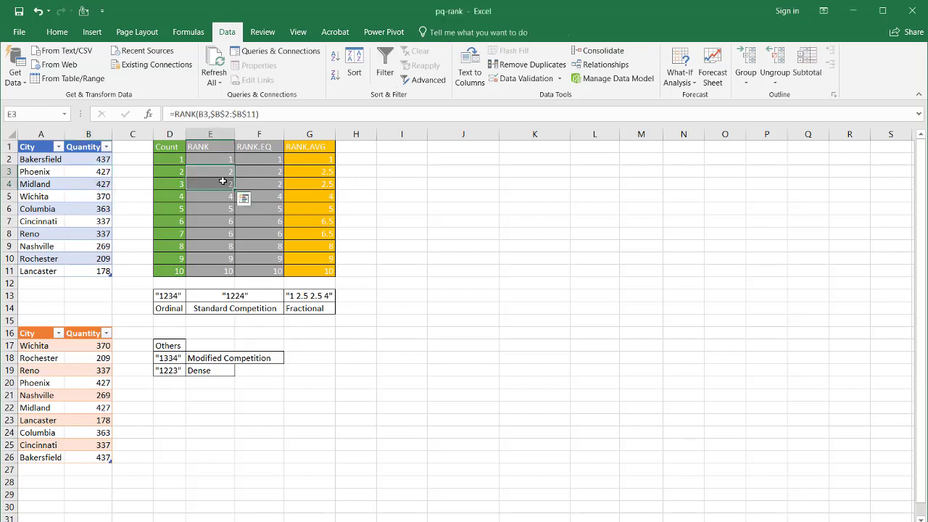
click(220, 196)
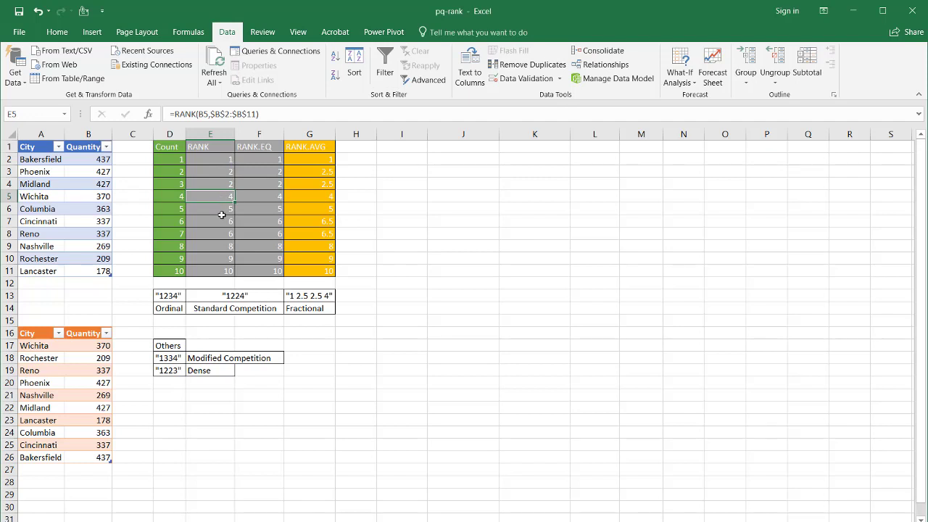
click(232, 296)
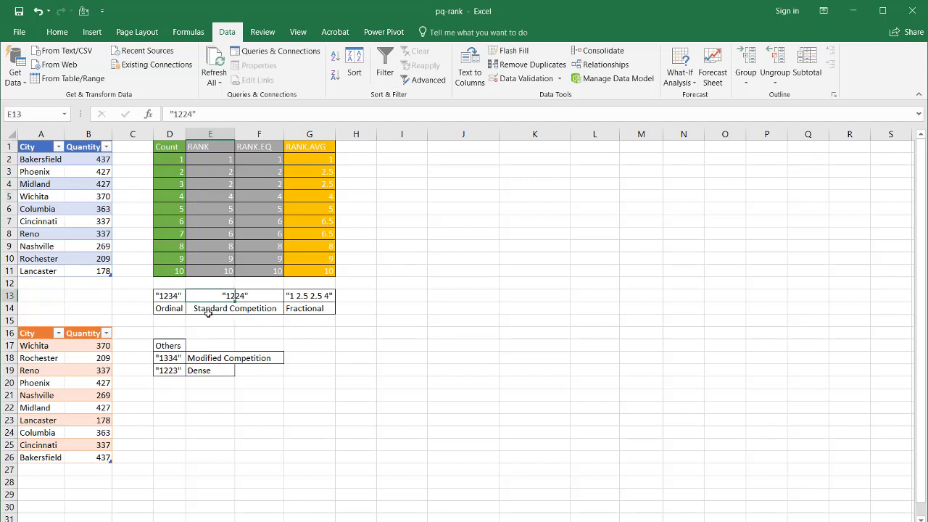
click(209, 309)
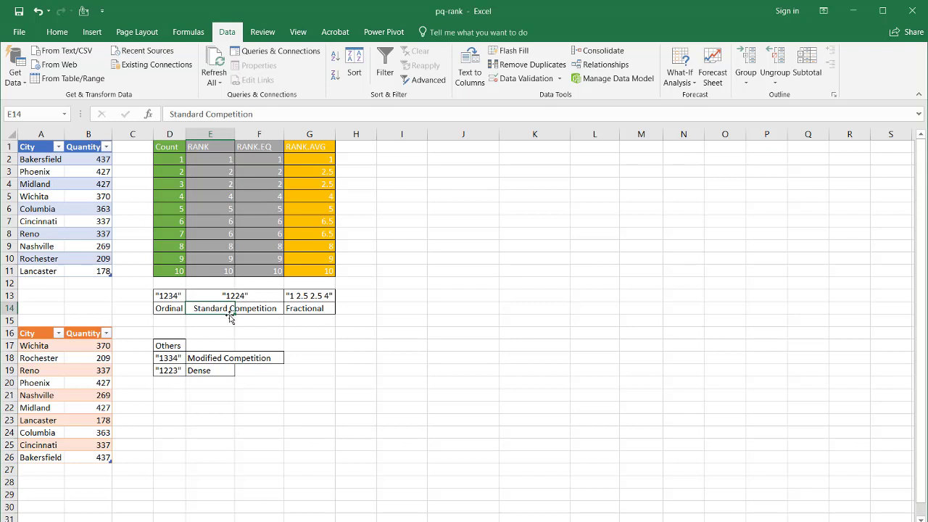
Examine the RANK.AVG formula and the fractional ranks in the first four rows of its column
click(311, 158)
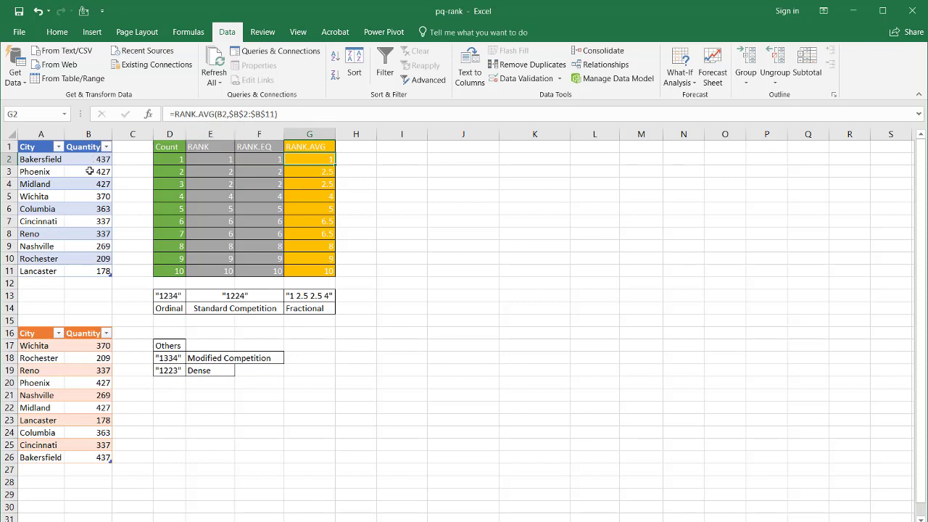
click(385, 190)
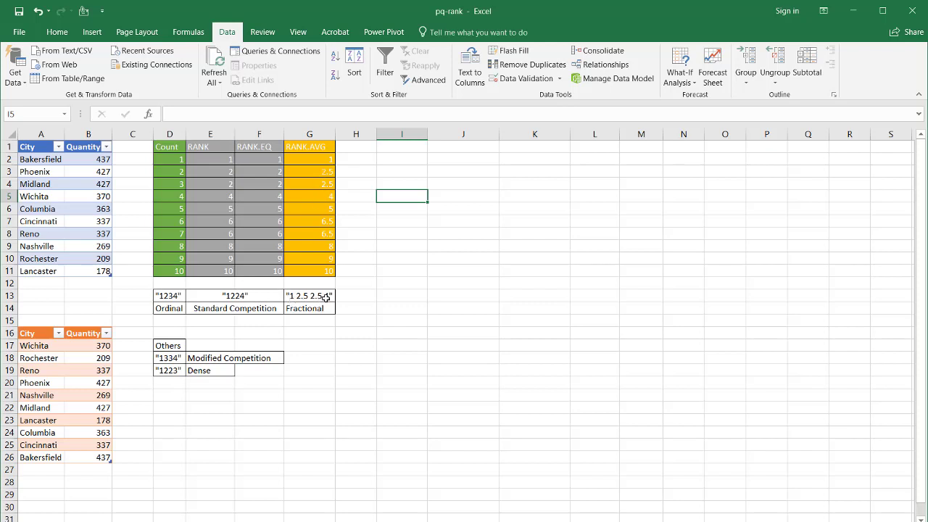
drag(315, 156, 331, 197)
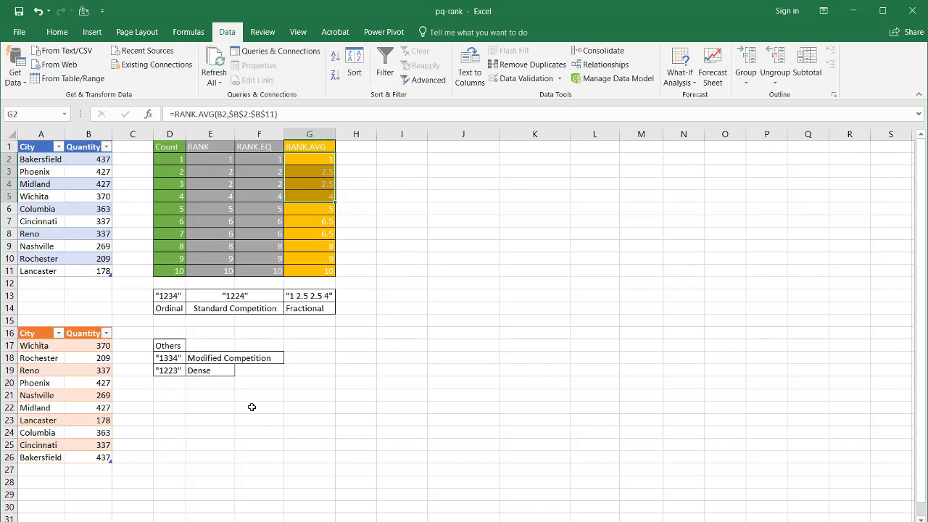
Review the modified competition ranking pattern against the tied quantities in B3:B4
click(206, 356)
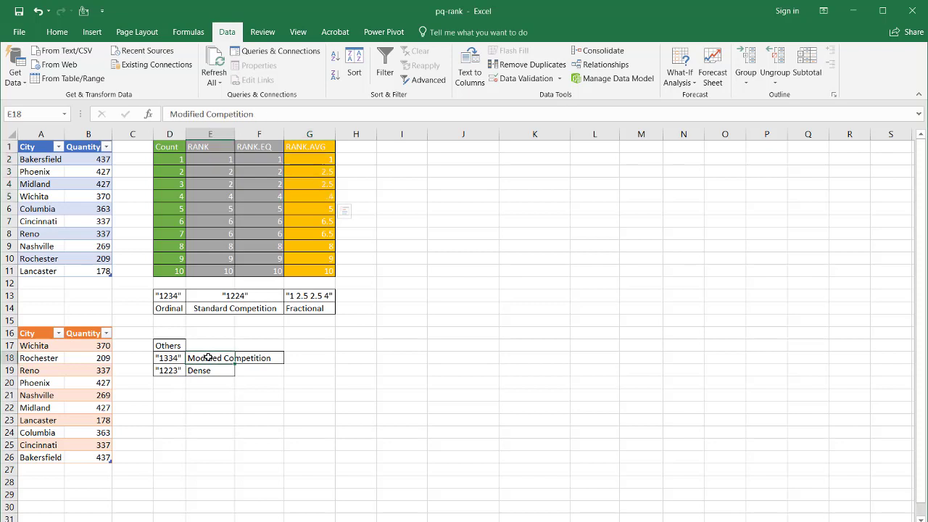
click(169, 357)
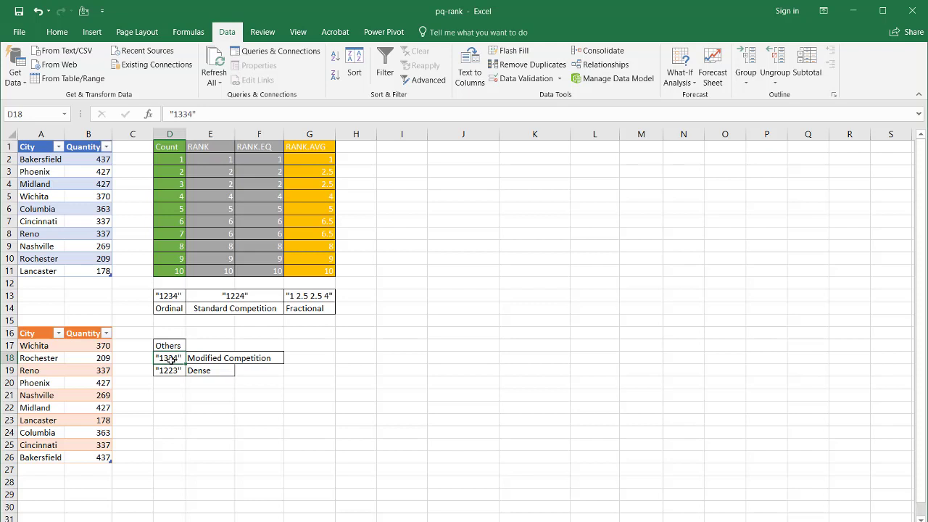
click(103, 174)
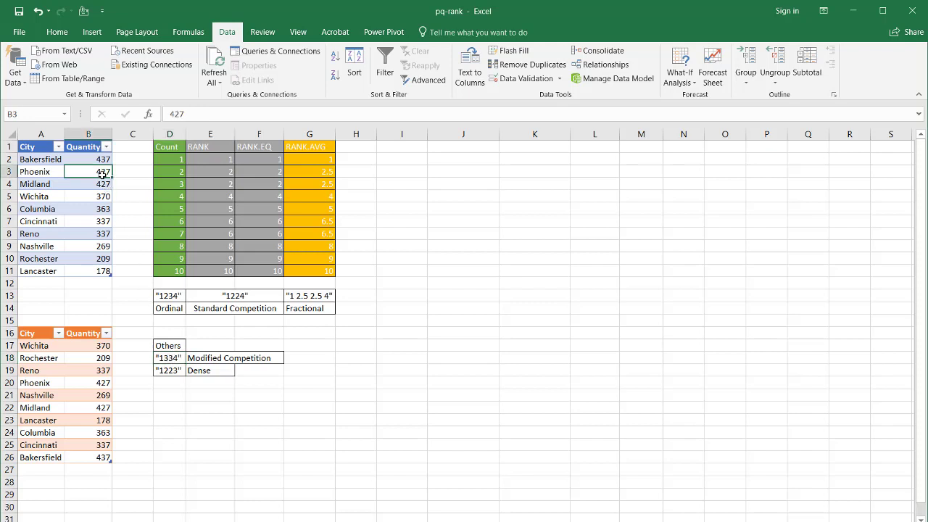
drag(102, 173, 101, 181)
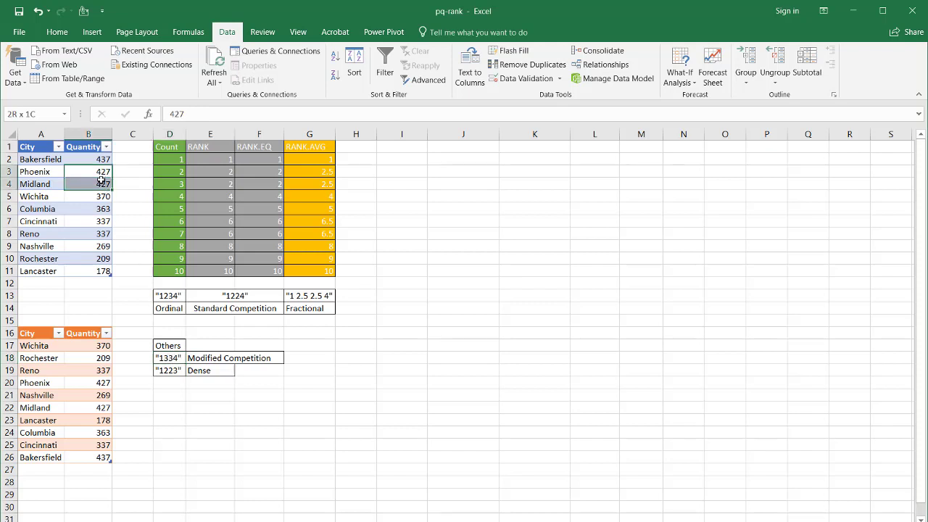
Review the dense ranking pattern against the first four quantities in the blue table
click(207, 371)
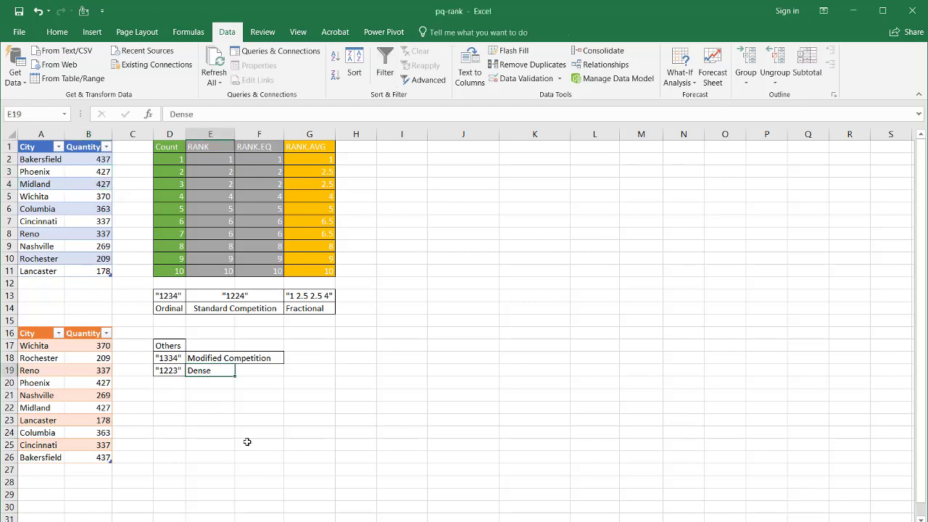
key(Left)
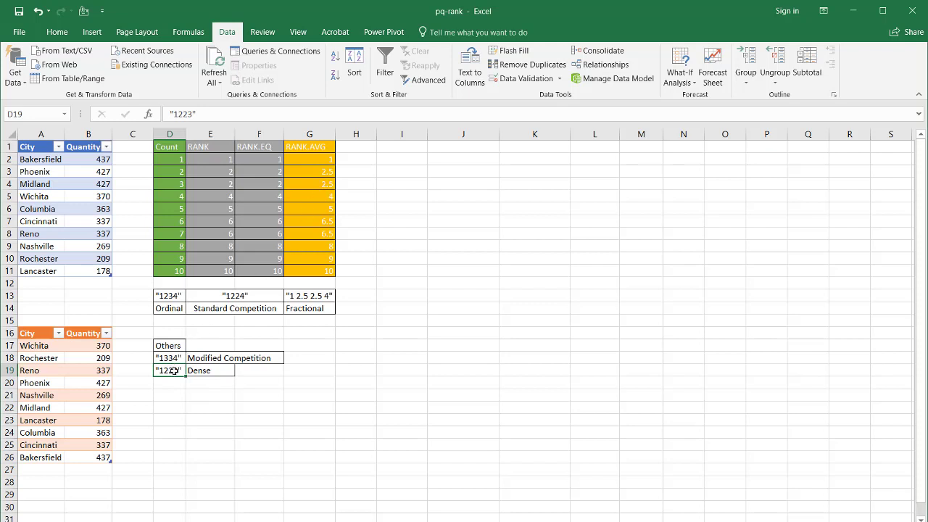
click(104, 162)
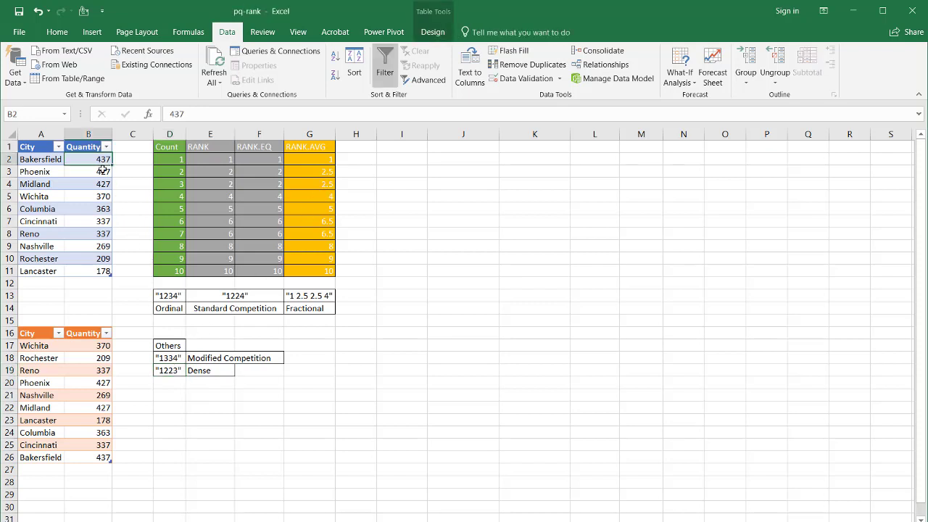
click(101, 171)
click(101, 183)
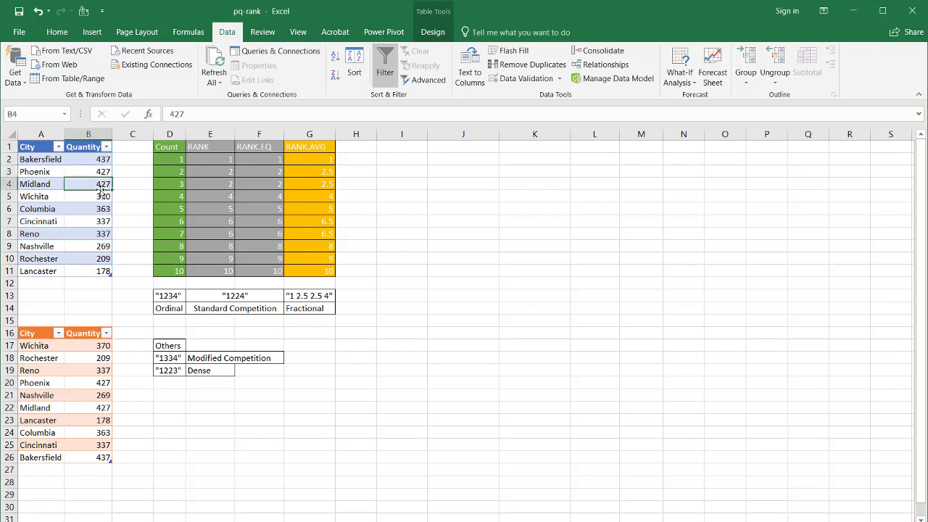
click(102, 195)
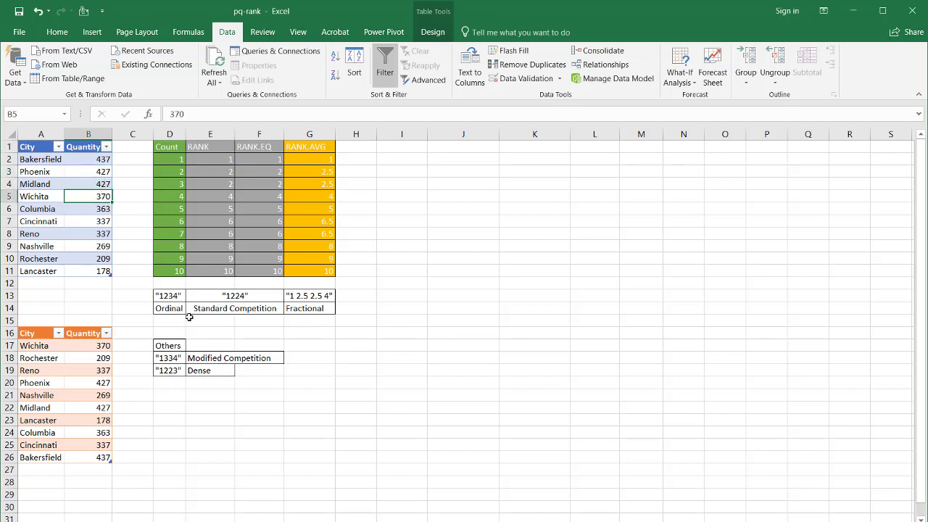
Bring the orange City and Quantity table into Power Query, sorted by Quantity descending with City ascending as the second level
click(72, 370)
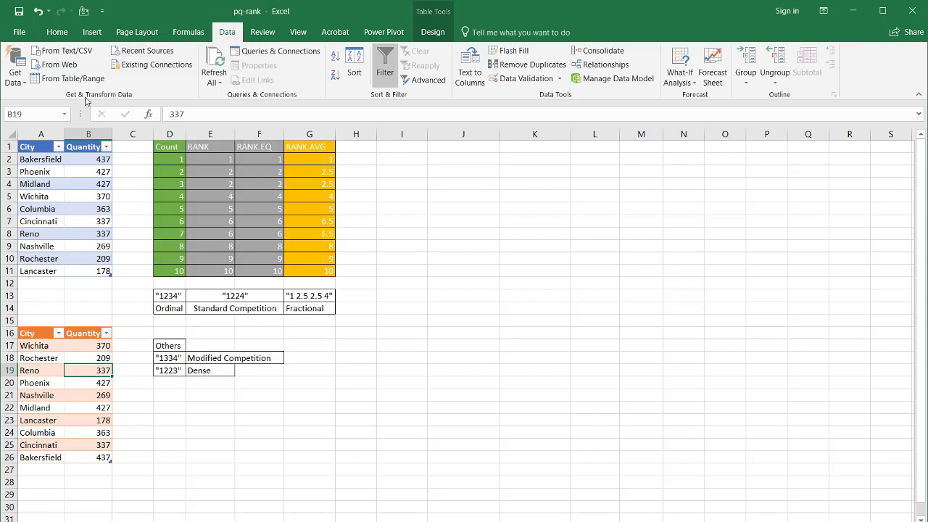
click(71, 81)
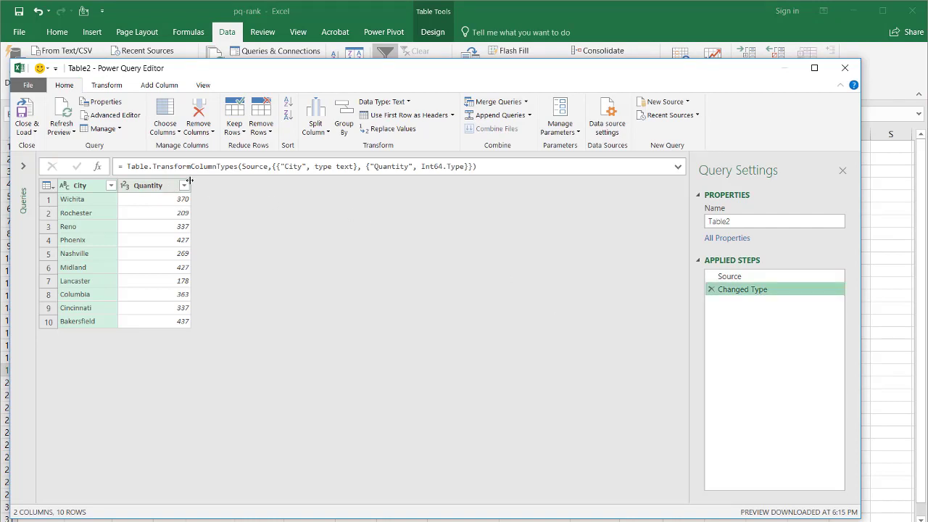
click(184, 186)
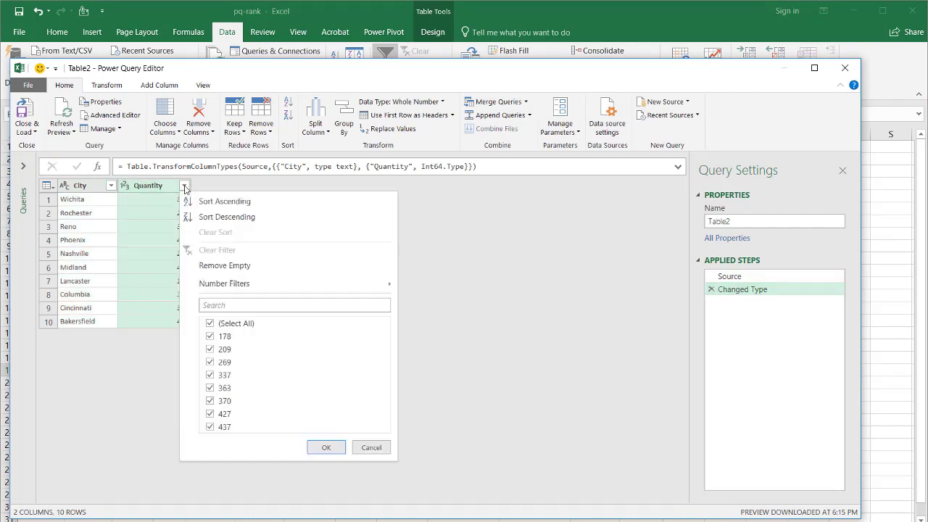
click(221, 220)
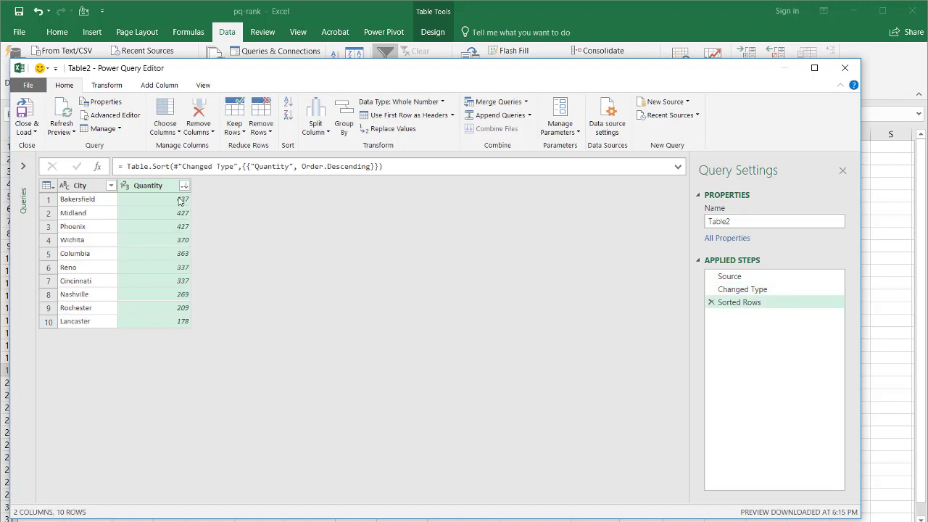
click(111, 187)
click(149, 202)
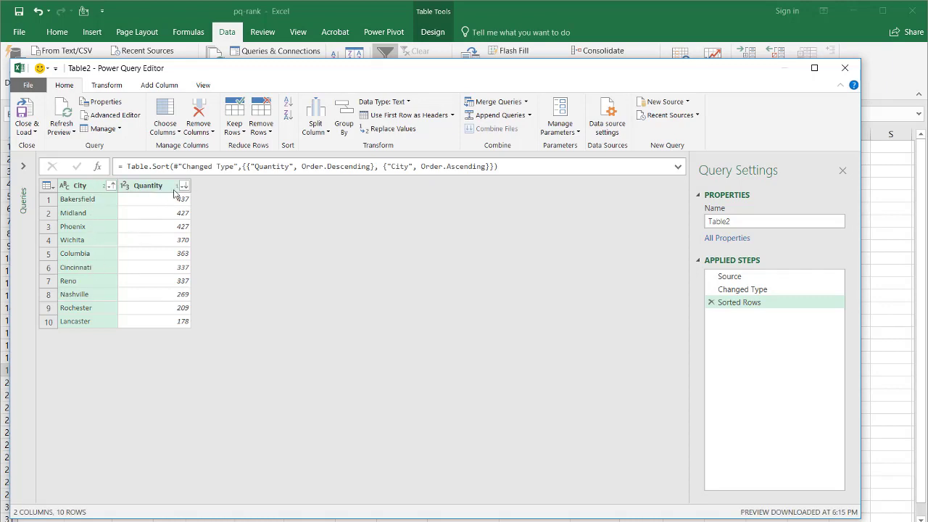
Add an index column starting from 1 to the sorted query and rename it OrdRank
click(159, 86)
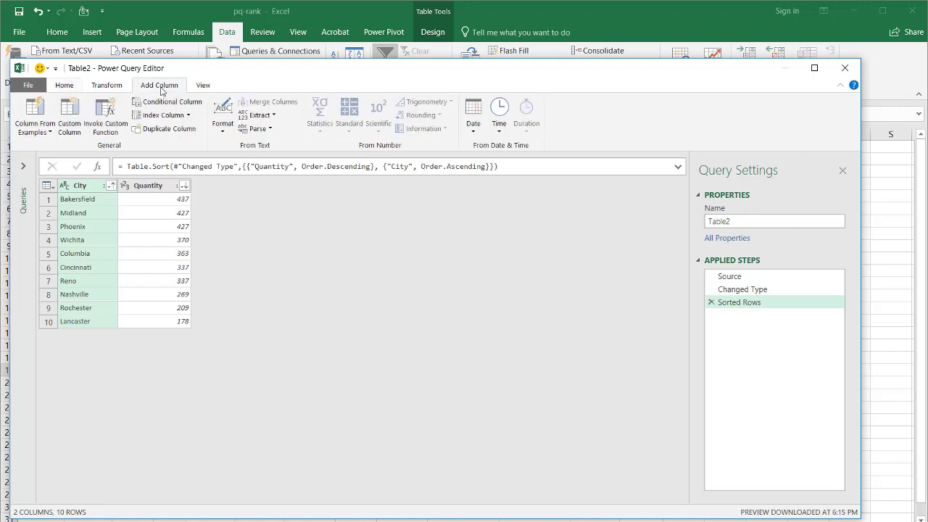
click(187, 116)
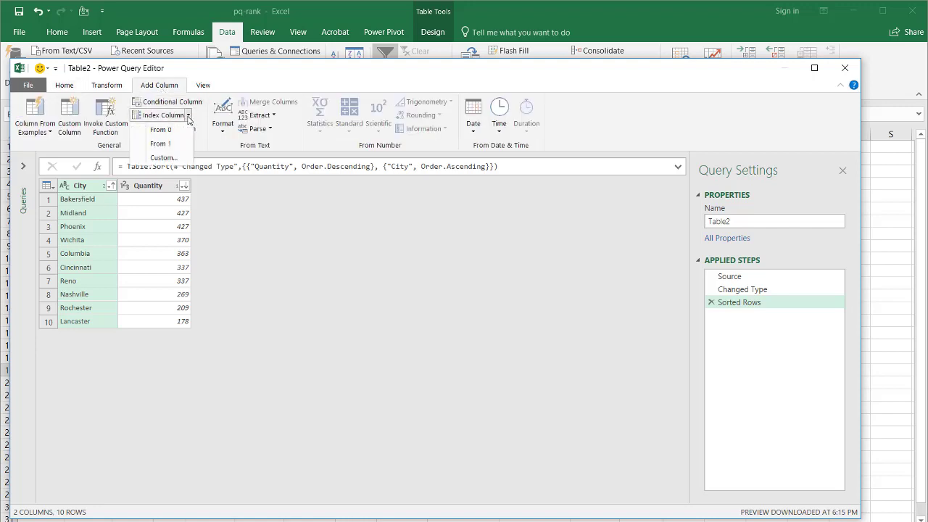
click(178, 144)
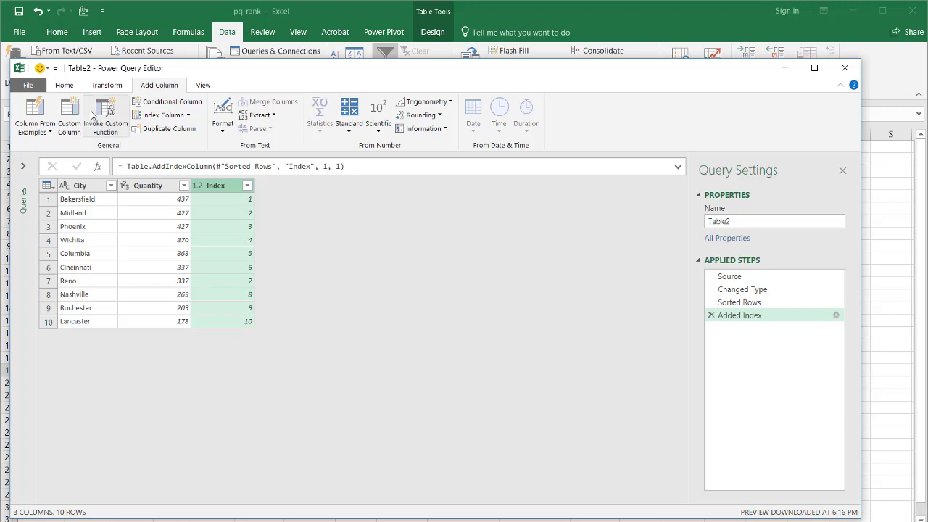
click(64, 85)
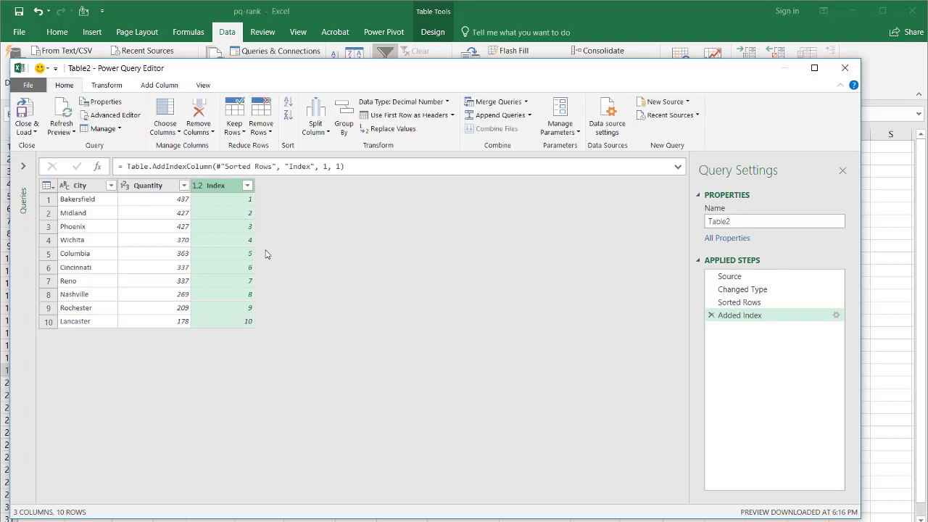
double_click(220, 186)
text(OrdRank)
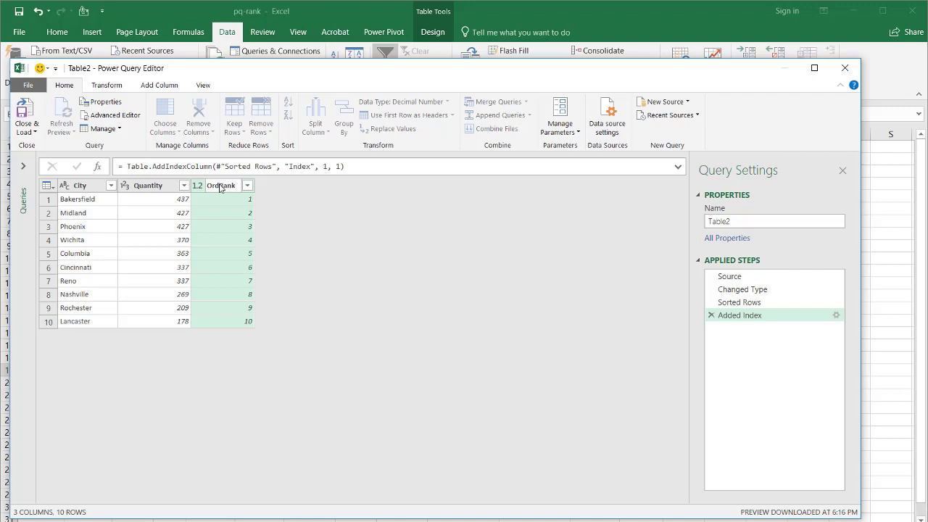
key(Return)
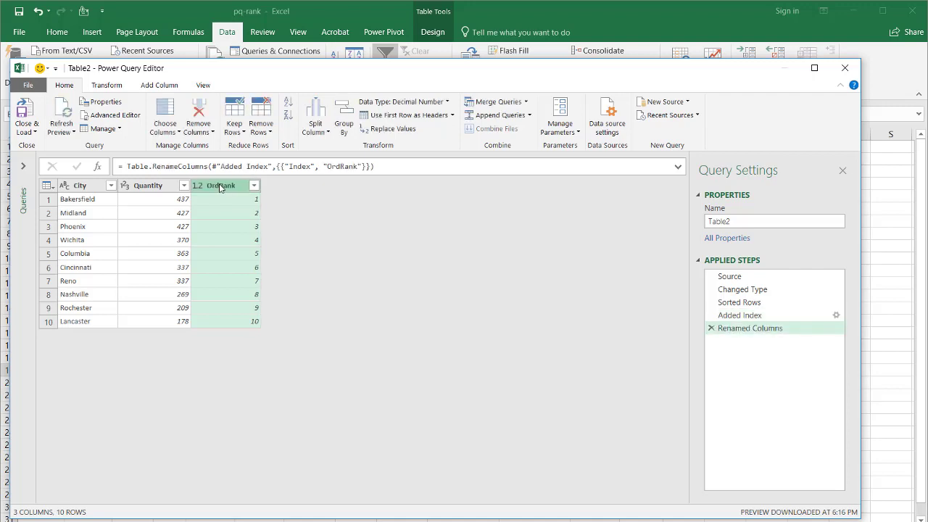
Load the query as a table into the existing worksheet, starting at cell J1 of Sheet1
click(33, 132)
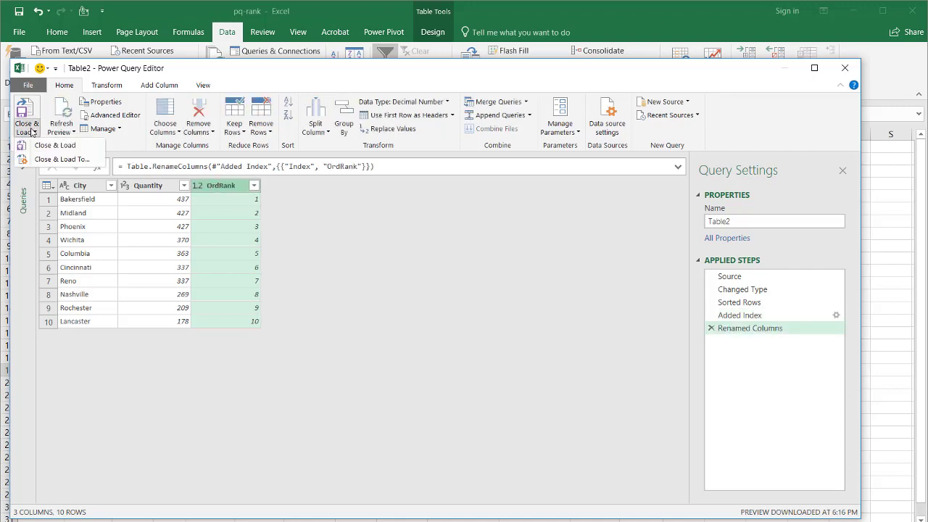
click(59, 160)
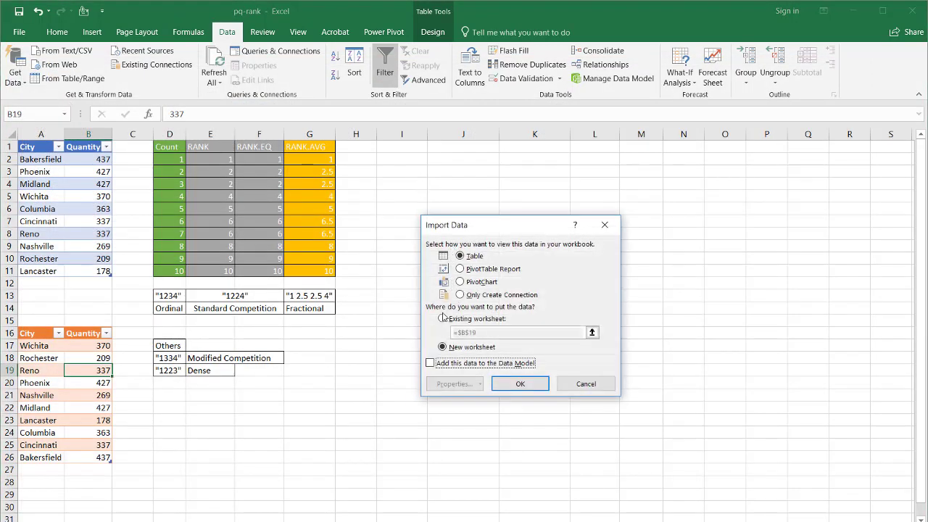
click(444, 319)
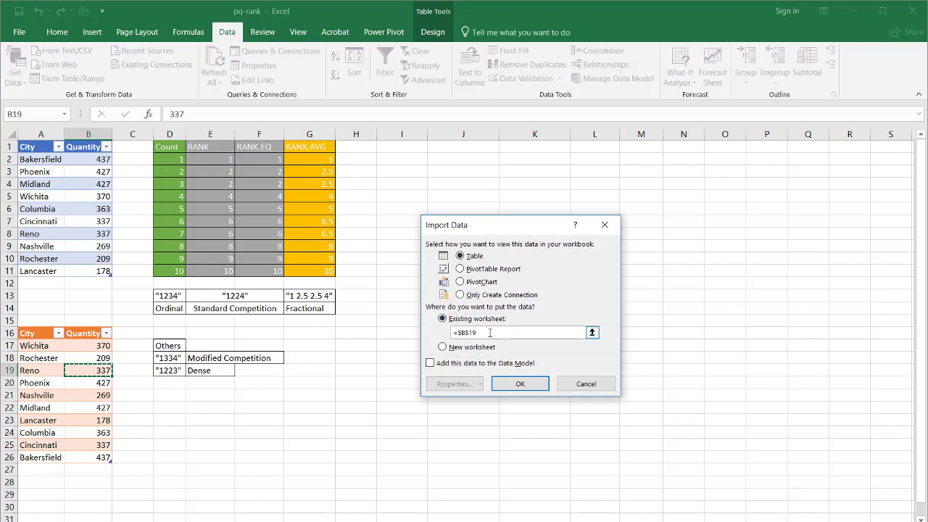
key(BackSpace)
key(BackSpace)
key(BackSpace)
key(BackSpace)
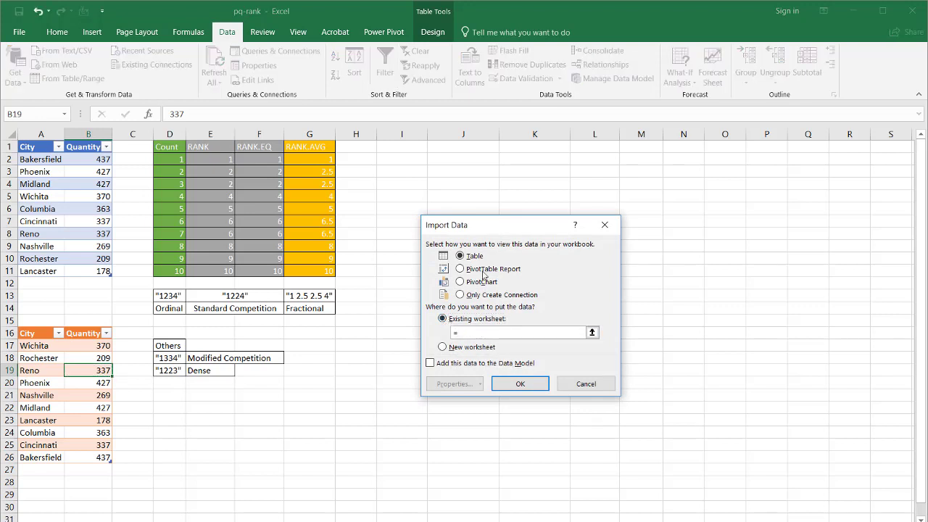
click(466, 147)
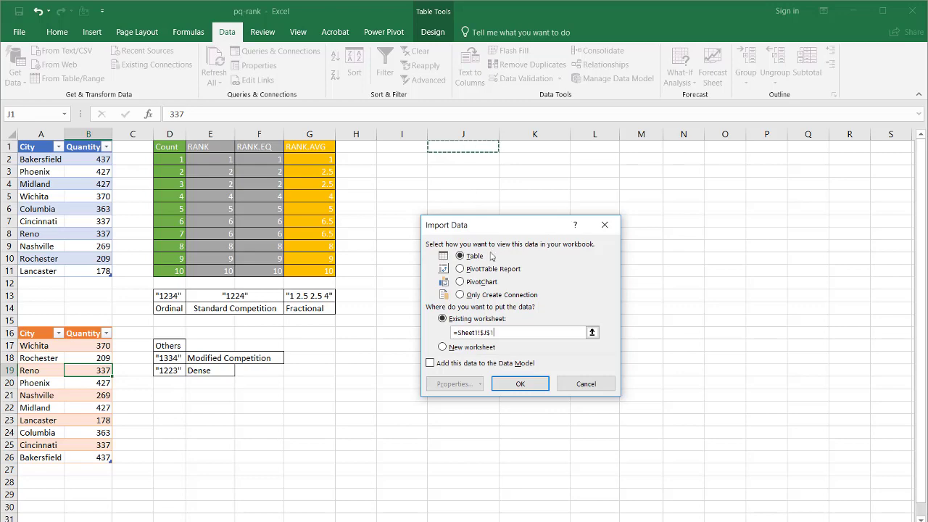
click(520, 384)
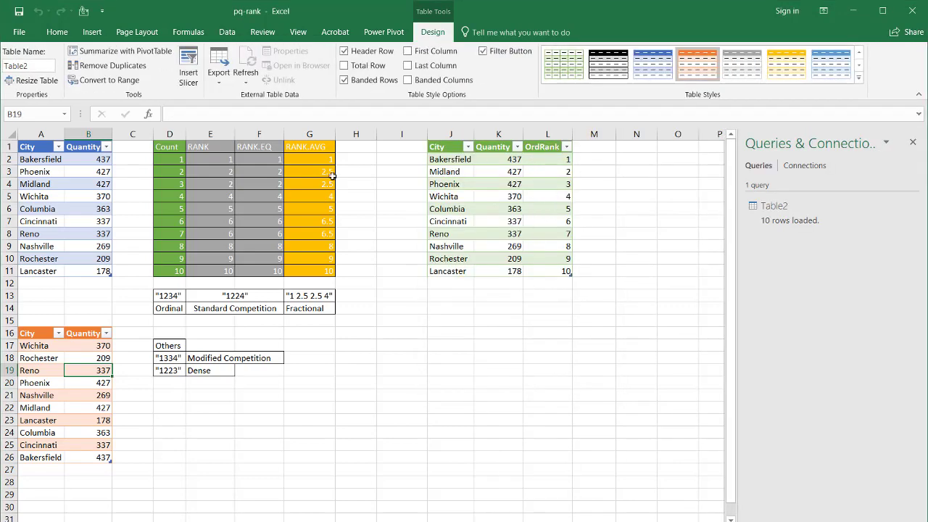
Compare the Count ranks in D2:D11 with the OrdRank values of the tied quantities in the loaded green table
drag(162, 158, 169, 275)
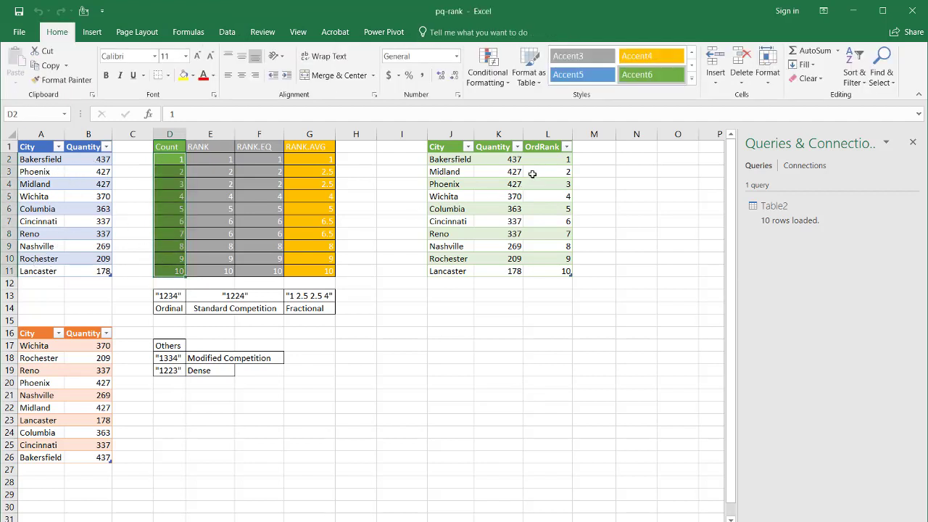
drag(511, 172, 555, 190)
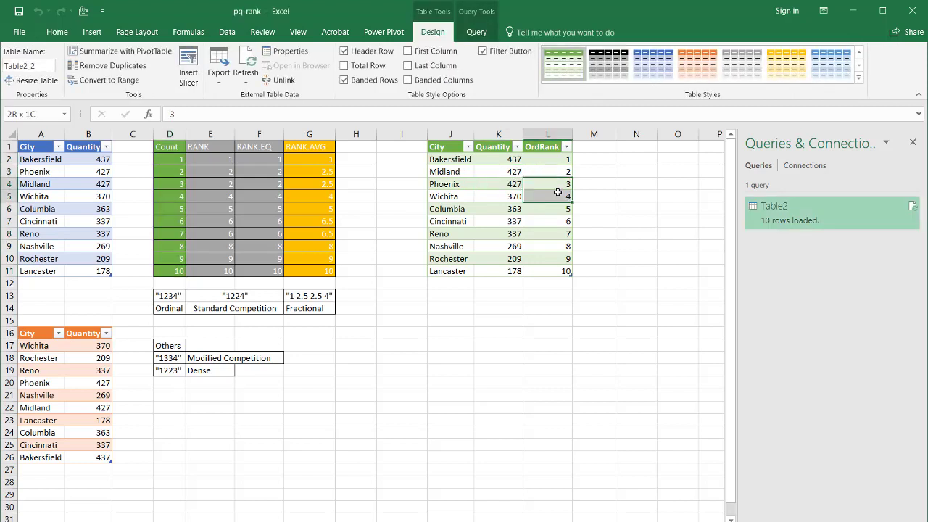
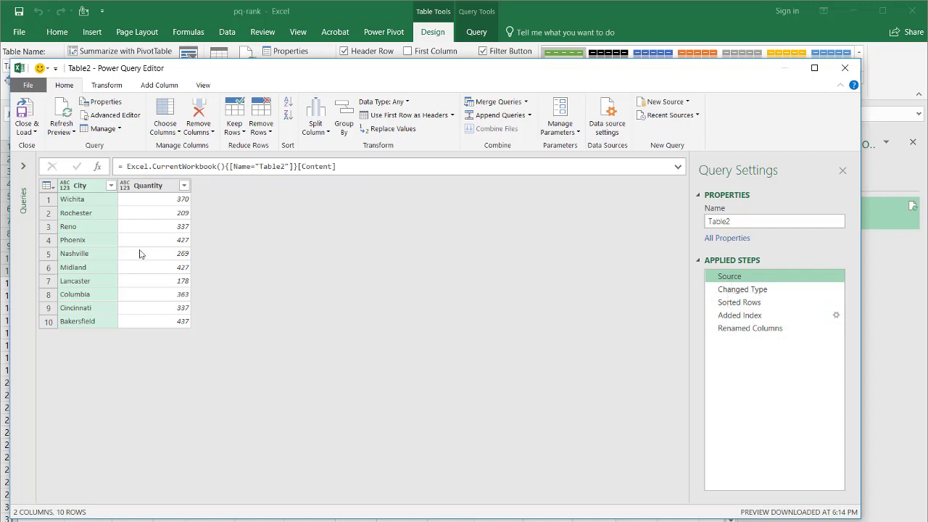
Review the Table2 query's applied steps from Changed Type onward and delete the Renamed Columns step
click(770, 290)
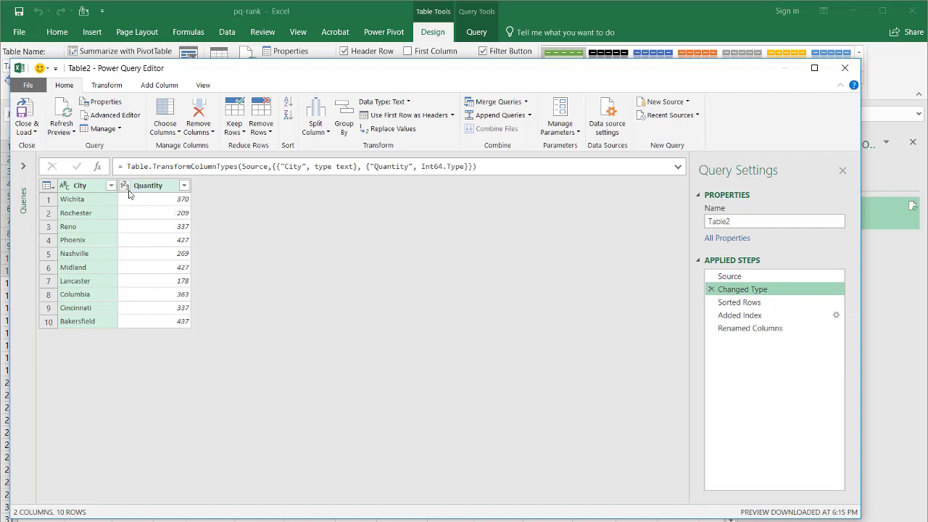
click(750, 306)
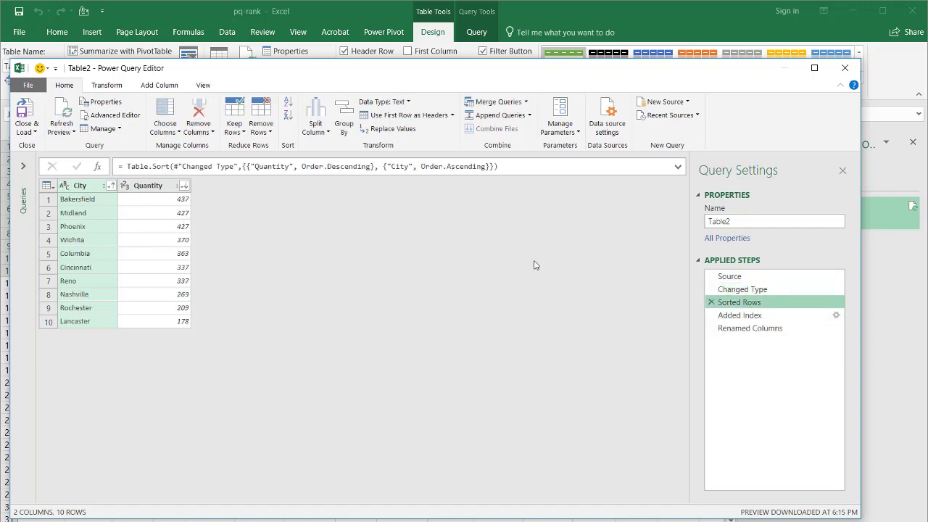
click(726, 317)
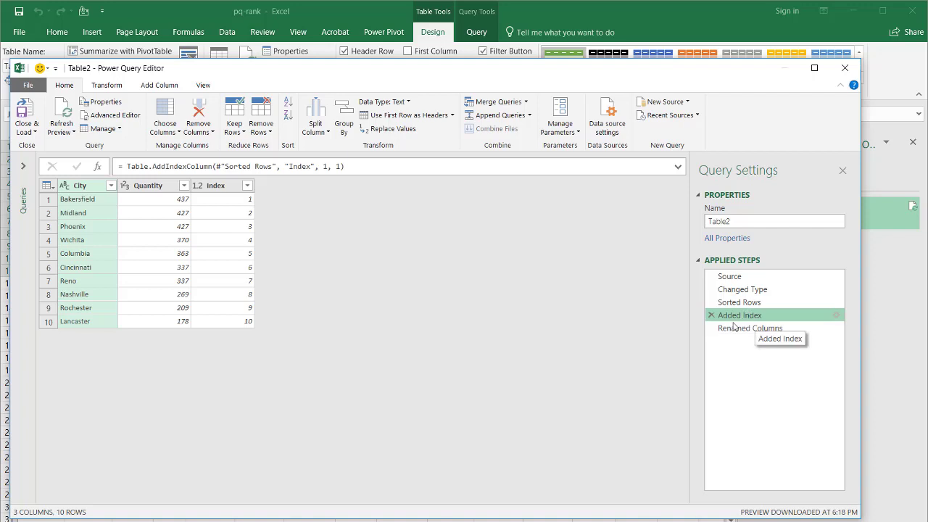
click(736, 328)
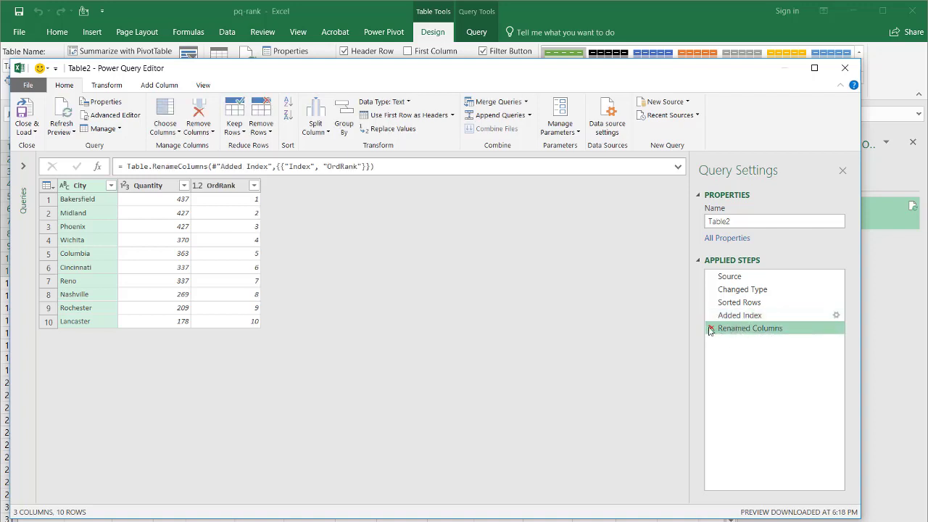
click(731, 316)
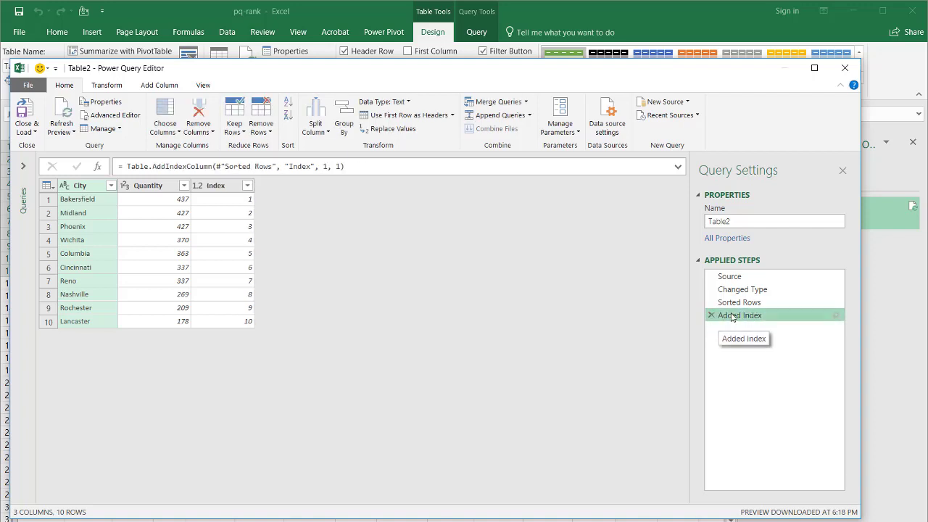
Set up an advanced Group By on Quantity with a StdRank column returning the Min of Index
click(145, 187)
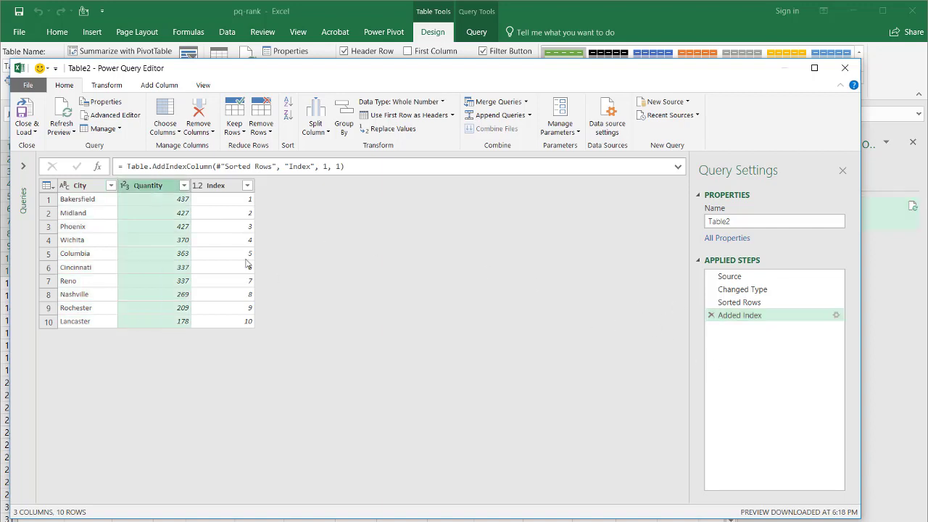
right_click(153, 186)
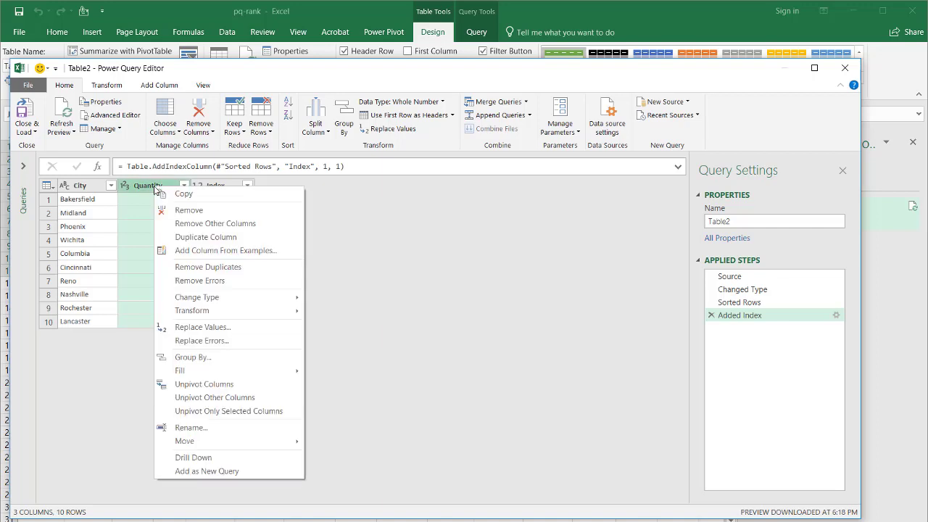
click(250, 356)
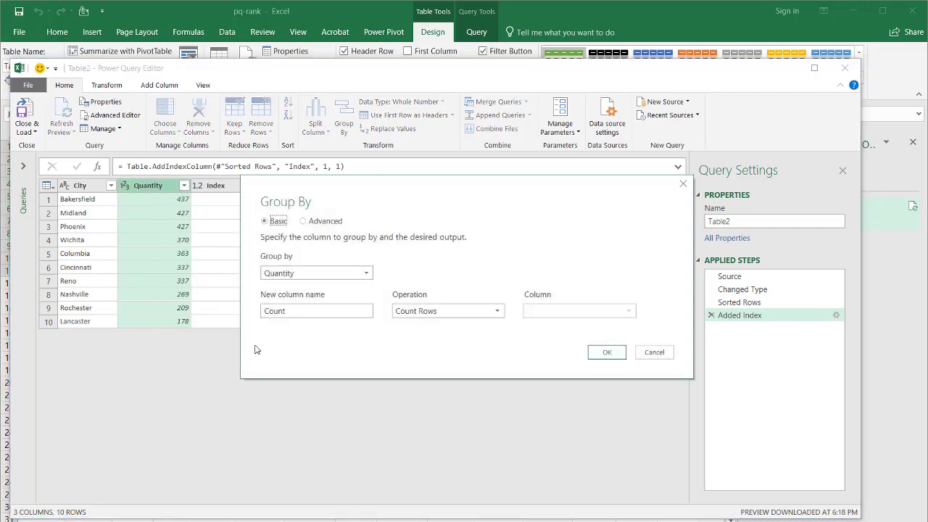
click(304, 221)
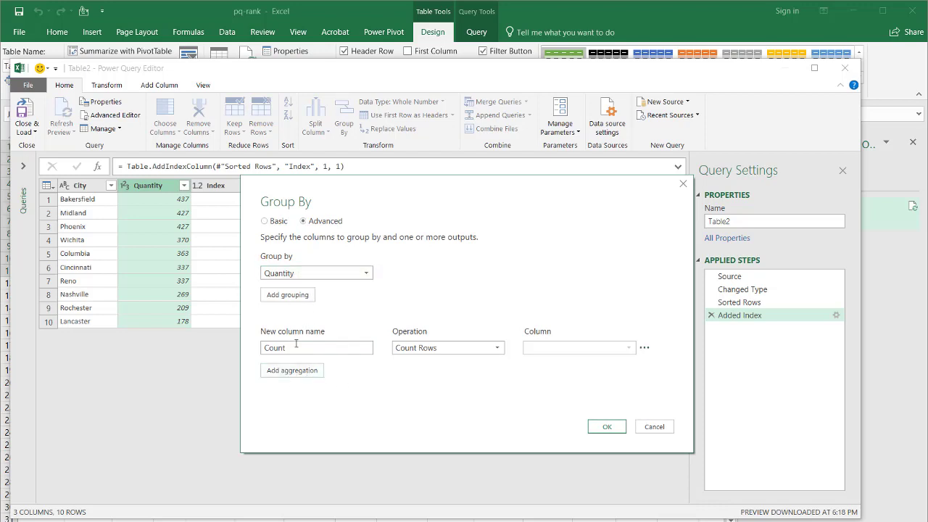
double_click(296, 347)
text(StdRank)
click(438, 348)
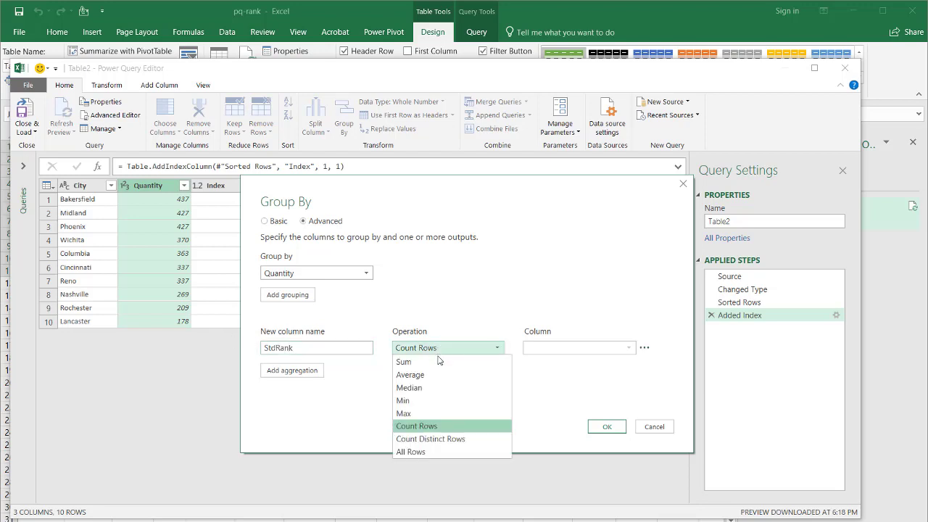
click(438, 399)
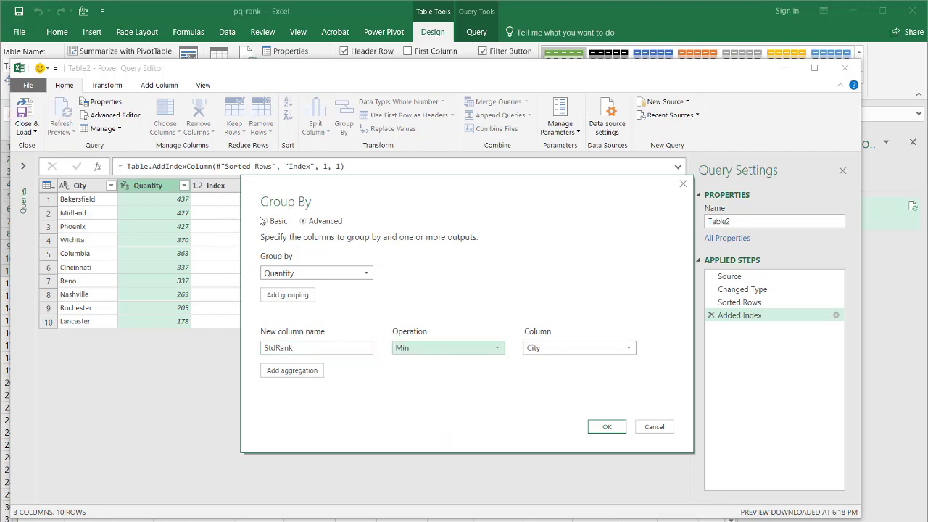
click(601, 351)
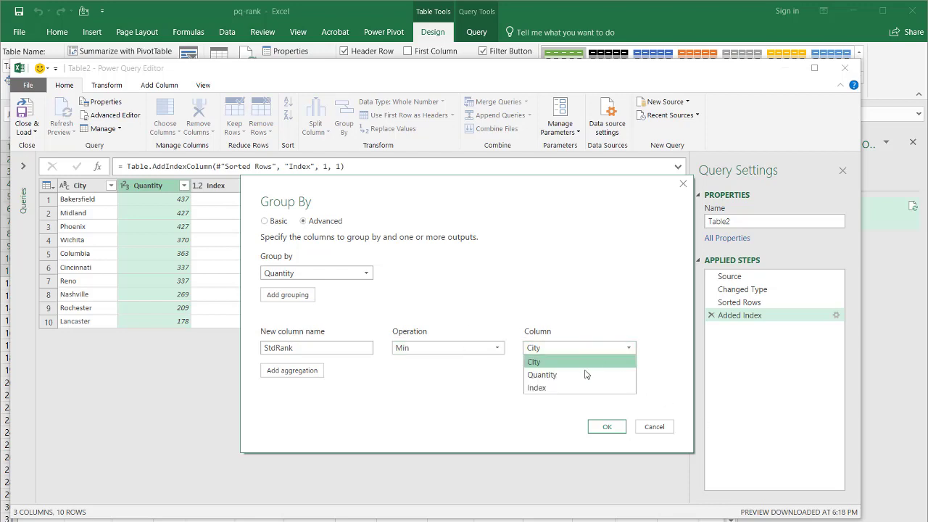
click(552, 389)
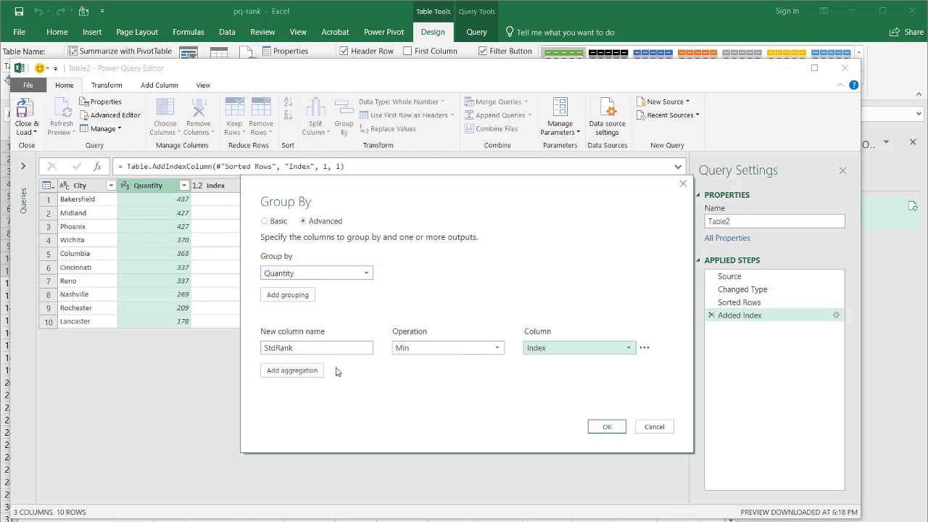
Add a second aggregation named all with the All Rows operation and apply the grouping
click(293, 373)
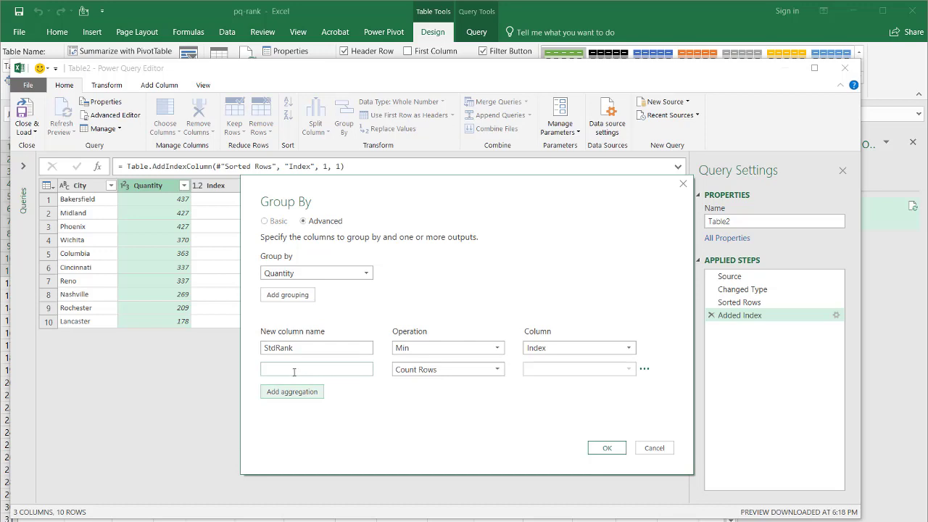
click(293, 371)
click(463, 370)
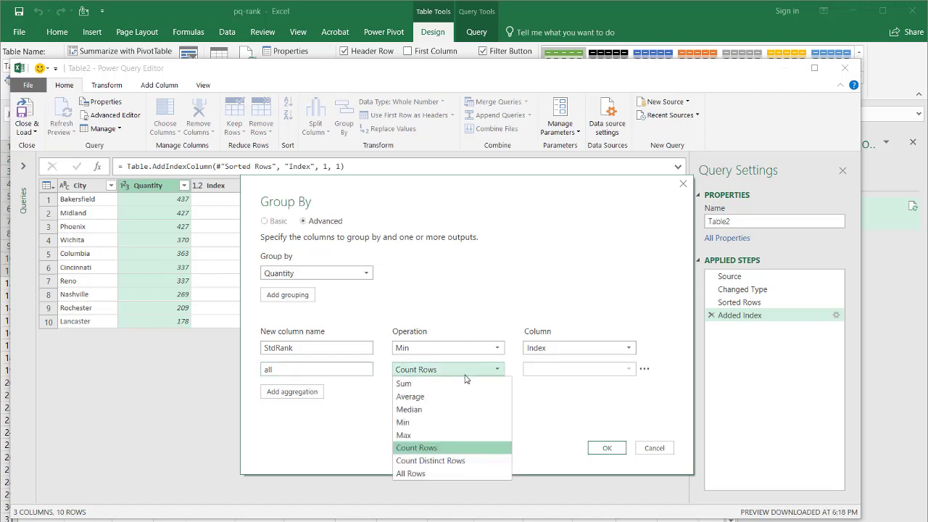
click(416, 474)
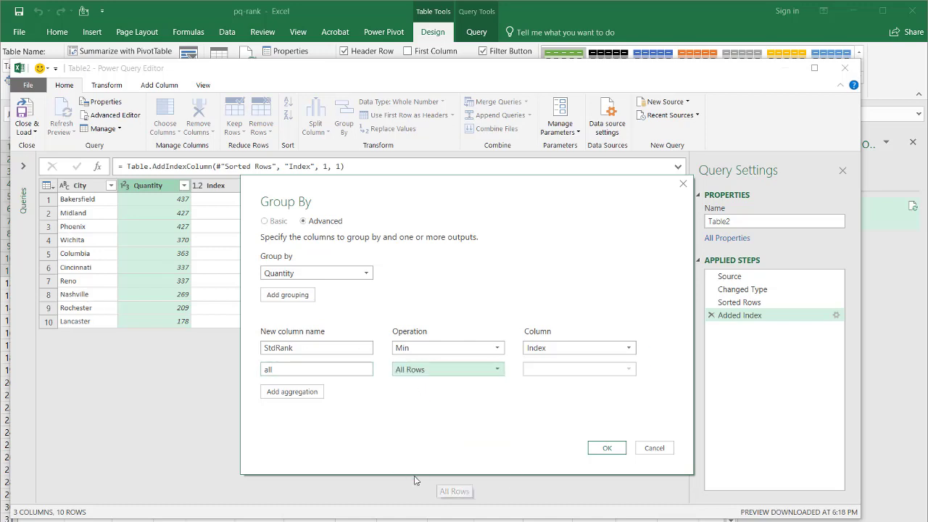
click(600, 447)
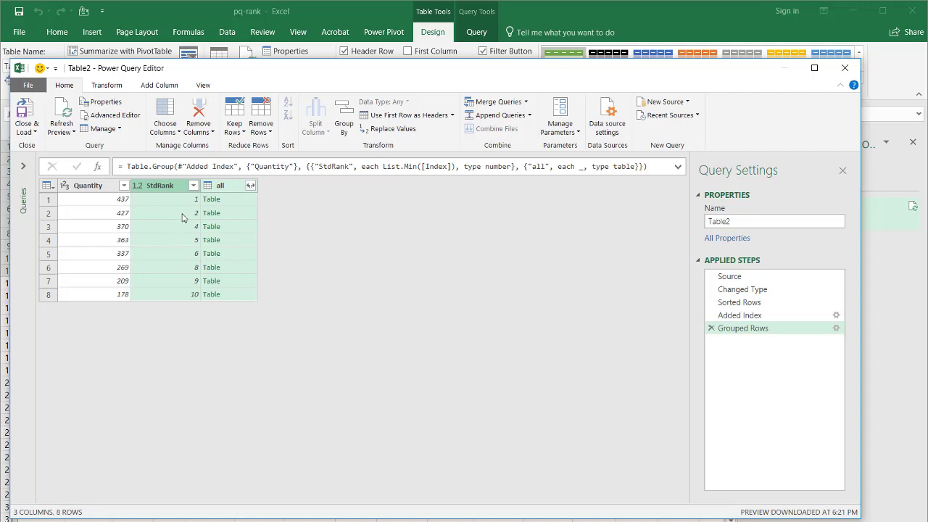
Preview the nested table for quantity 427, then expand City, Quantity and Index from the all column without the original-name prefix
click(235, 216)
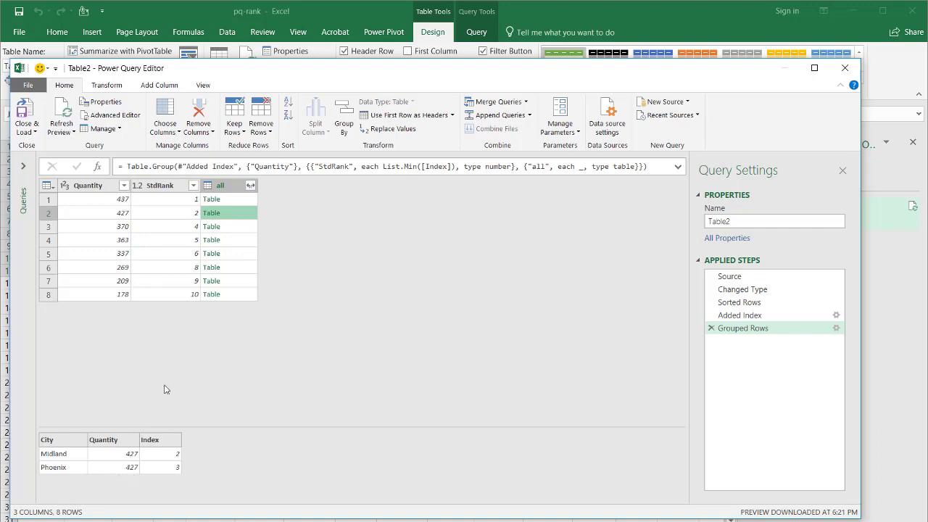
click(250, 186)
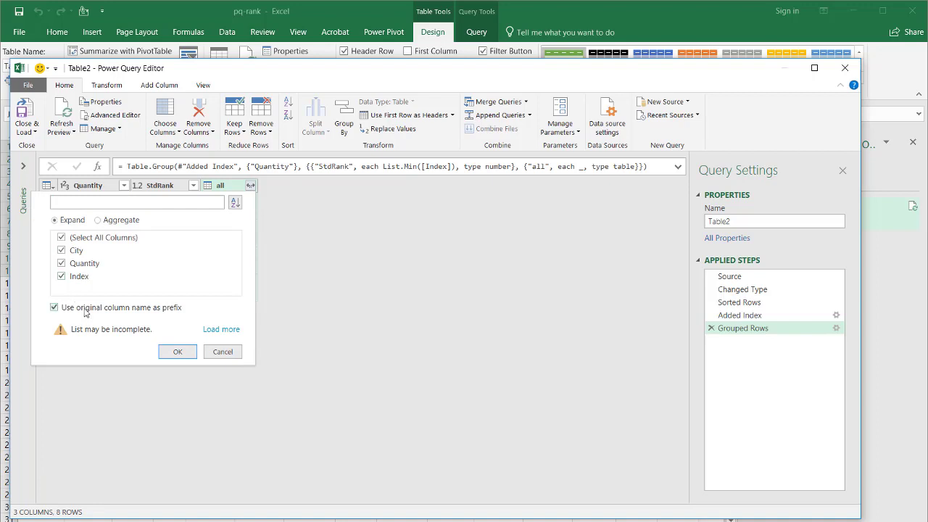
click(53, 307)
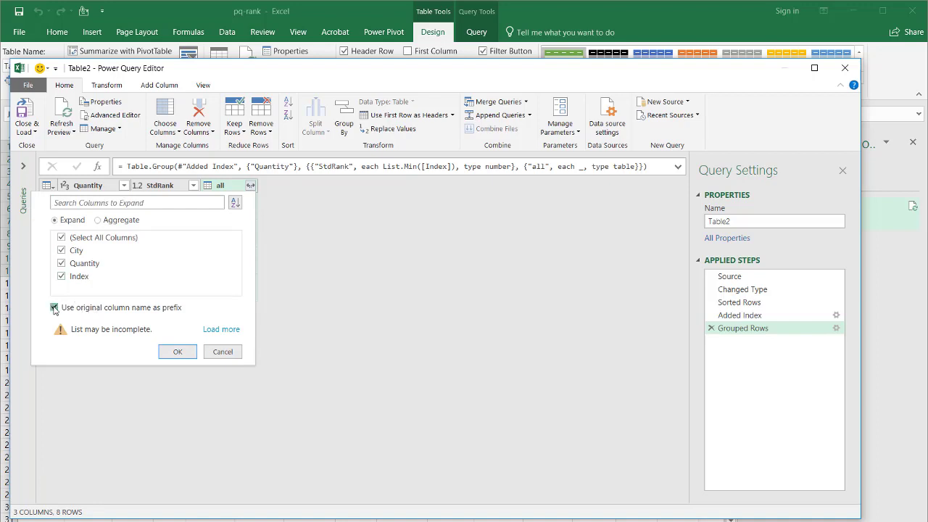
click(185, 358)
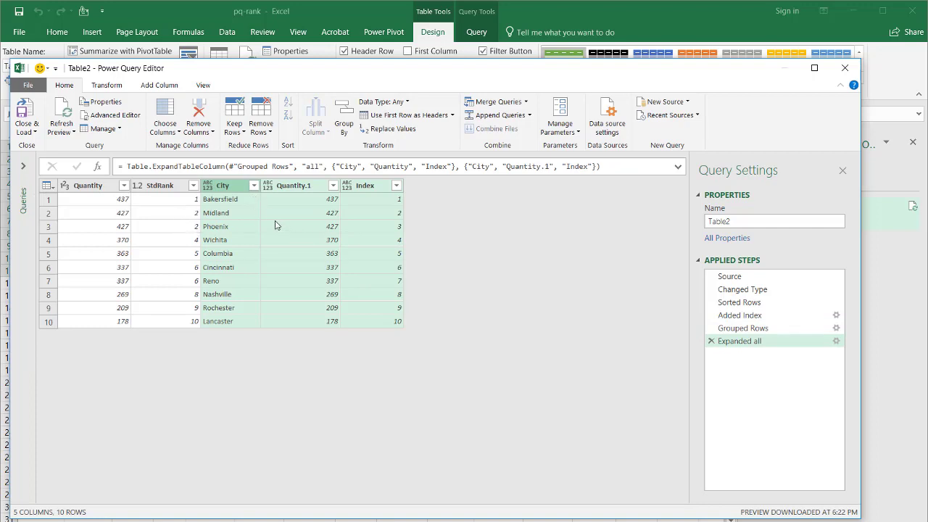
Keep only the City, Quantity and StdRank columns, in that order, and load the query result to the worksheet
click(234, 189)
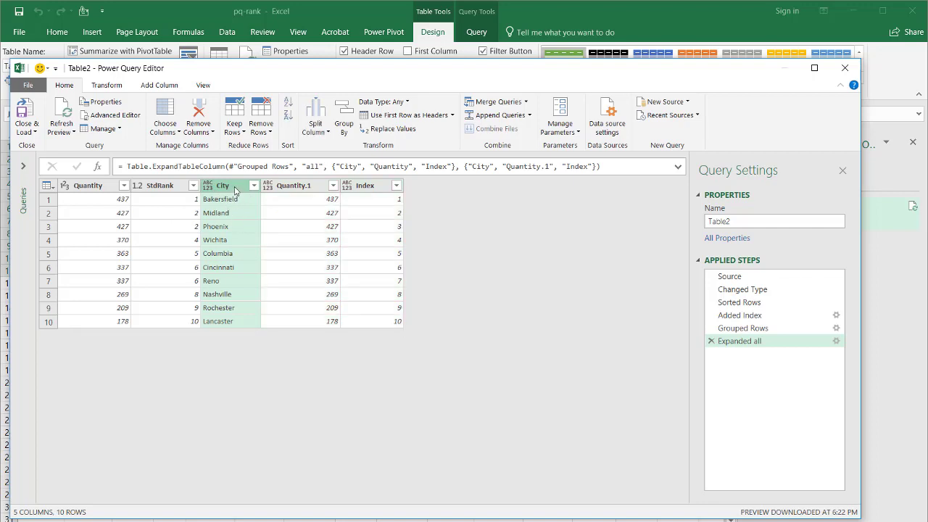
key(ctrl)
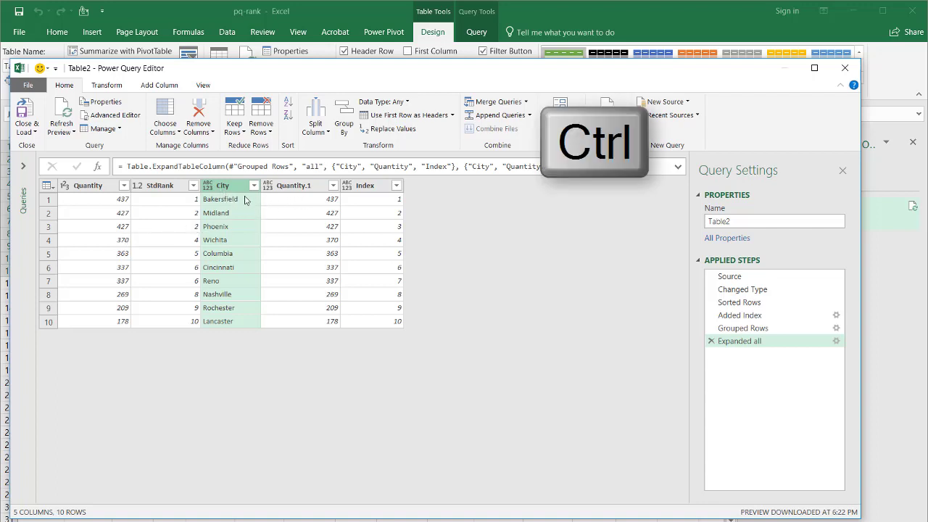
ctrl+click(93, 187)
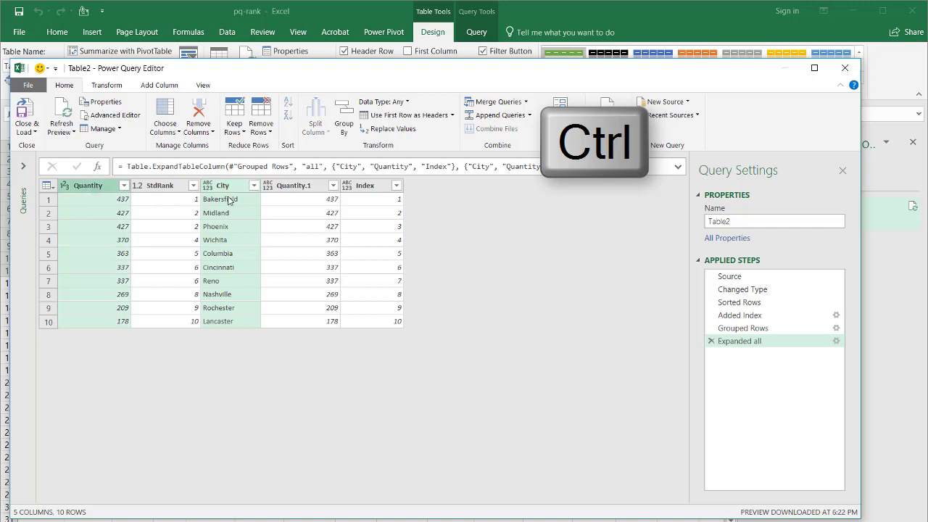
ctrl+click(161, 187)
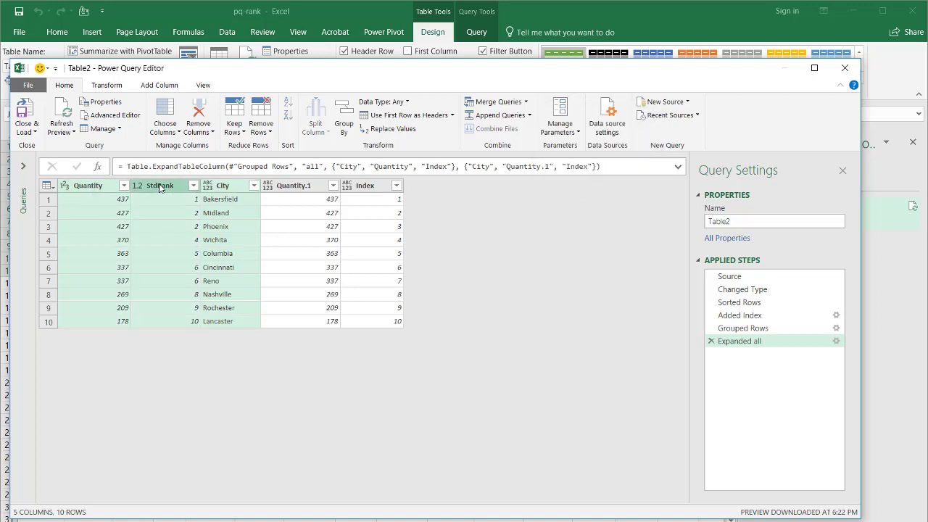
right_click(160, 187)
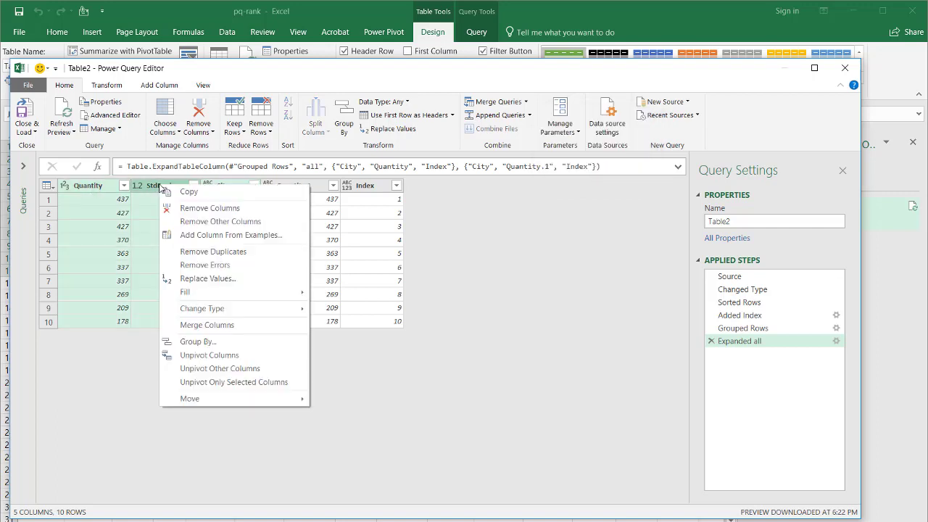
click(214, 225)
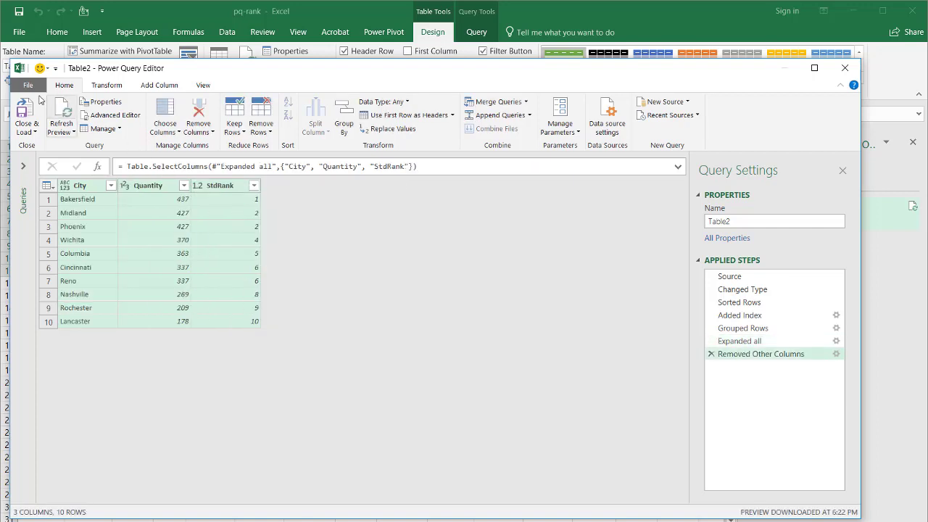
click(25, 107)
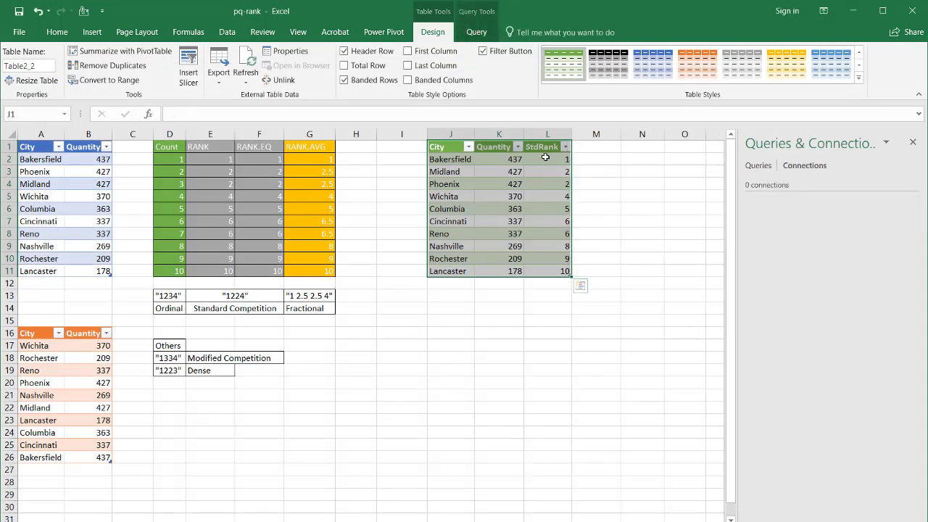
Compare the loaded StdRank values, especially for tied quantities, with the RANK and RANK.EQ columns on the worksheet
click(547, 161)
click(547, 172)
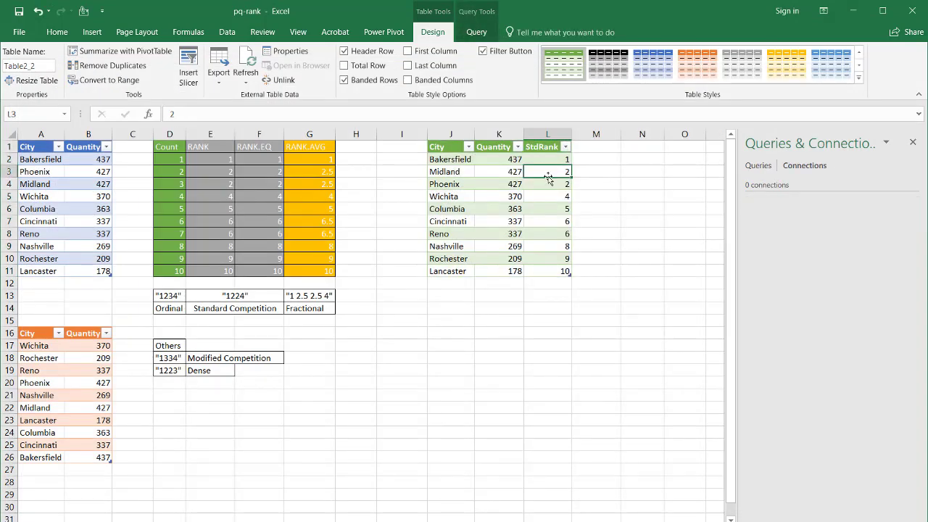
click(547, 184)
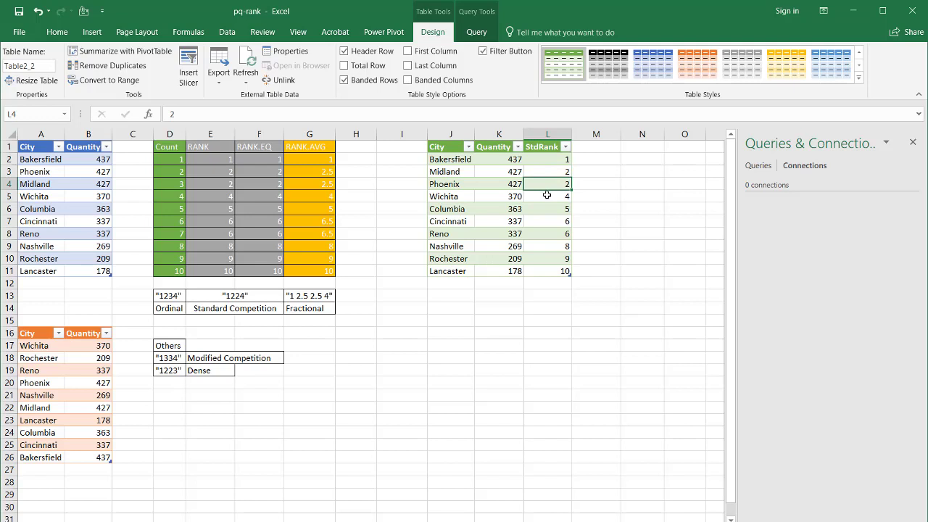
click(547, 195)
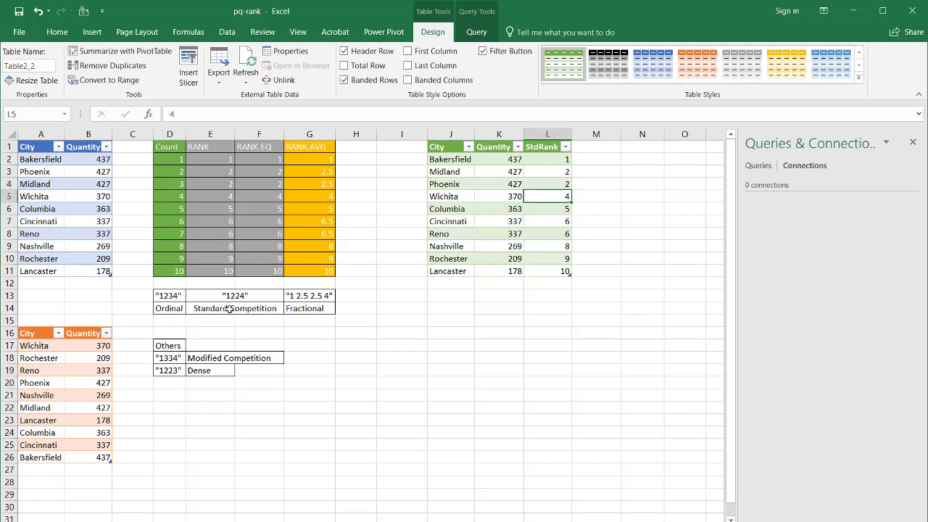
click(565, 214)
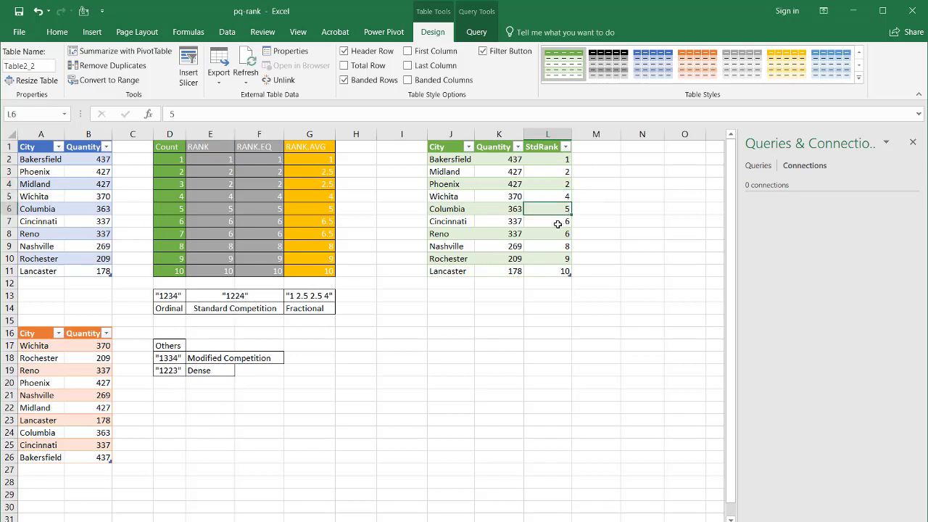
drag(98, 222, 98, 230)
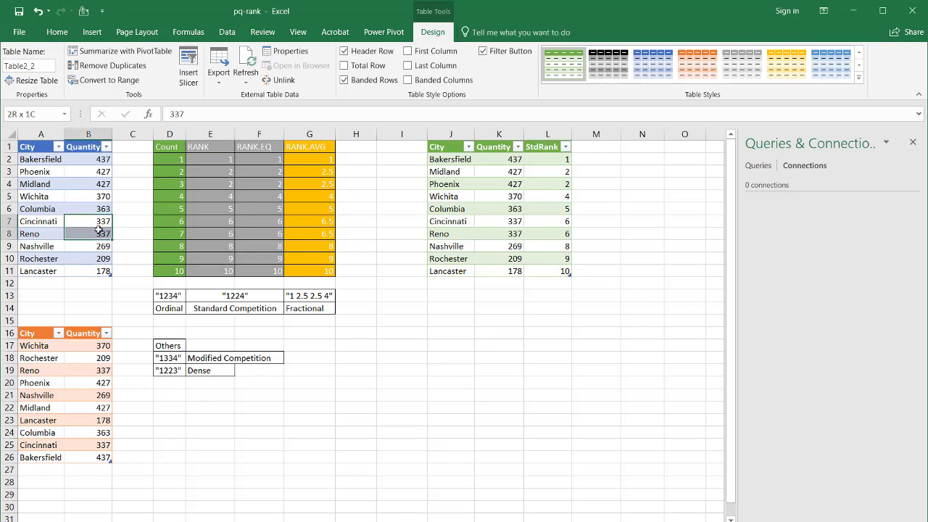
drag(213, 223, 212, 230)
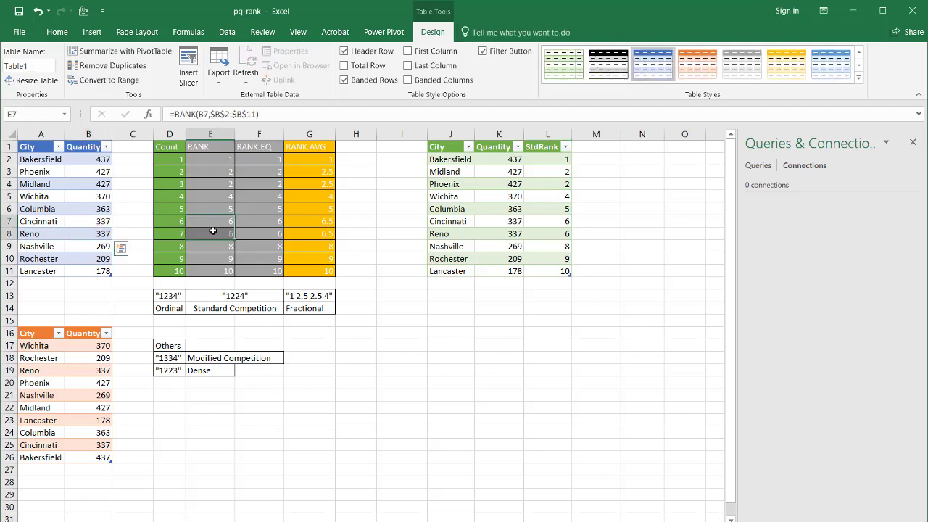
drag(275, 221, 273, 229)
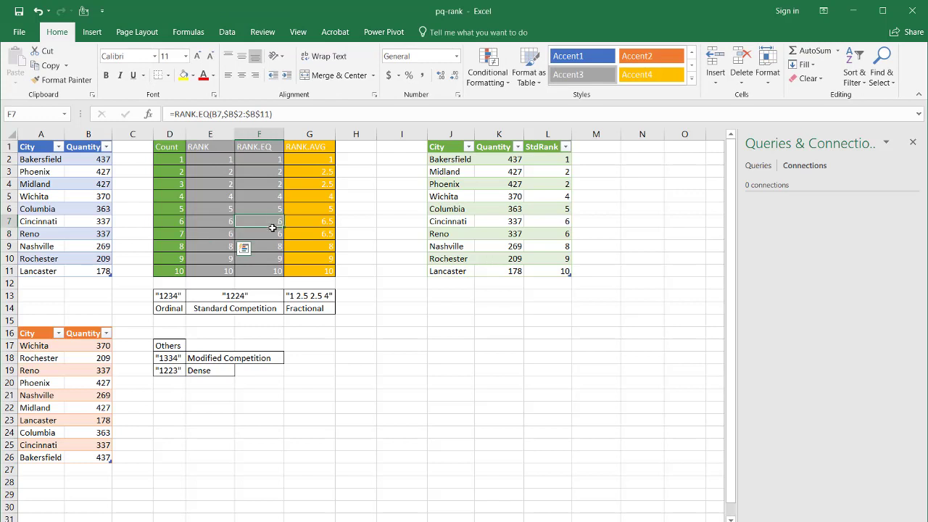
Reopen the Table2 query for editing and delete its Removed Other Columns, Expanded all and Grouped Rows steps
click(500, 244)
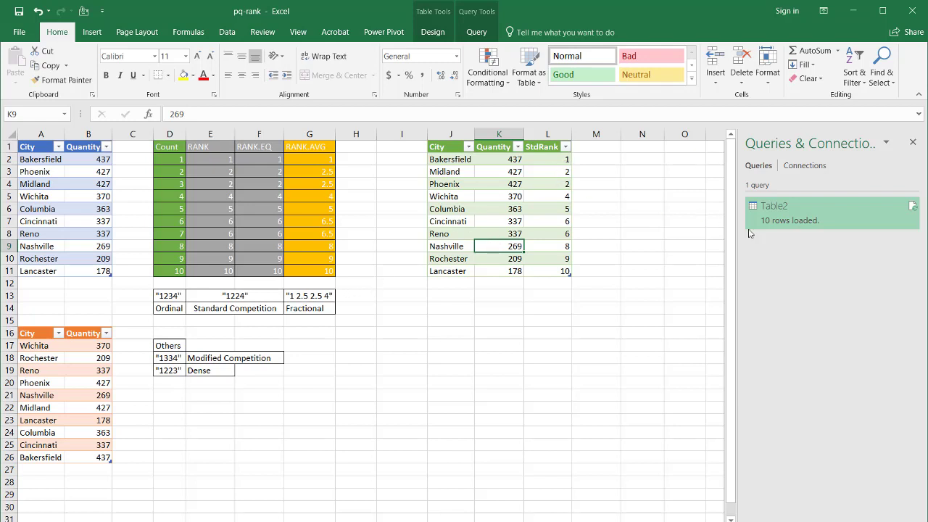
right_click(789, 218)
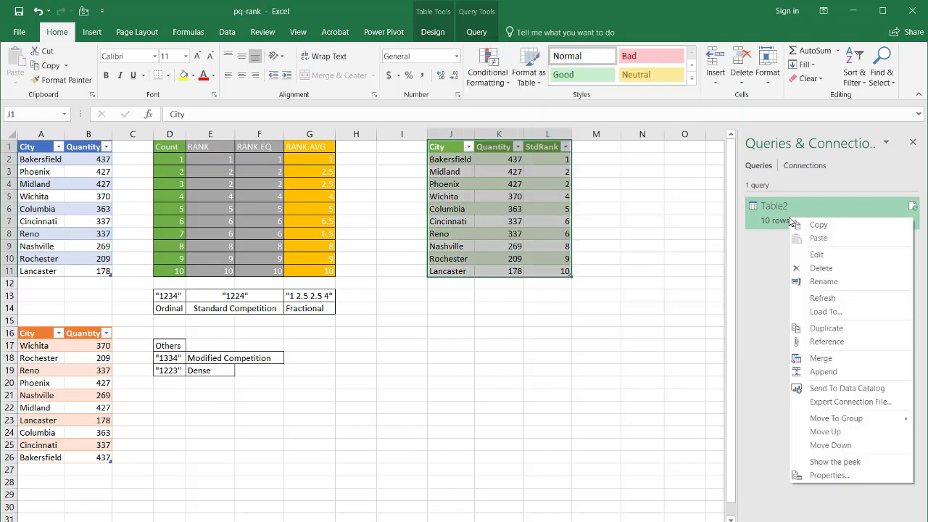
click(823, 255)
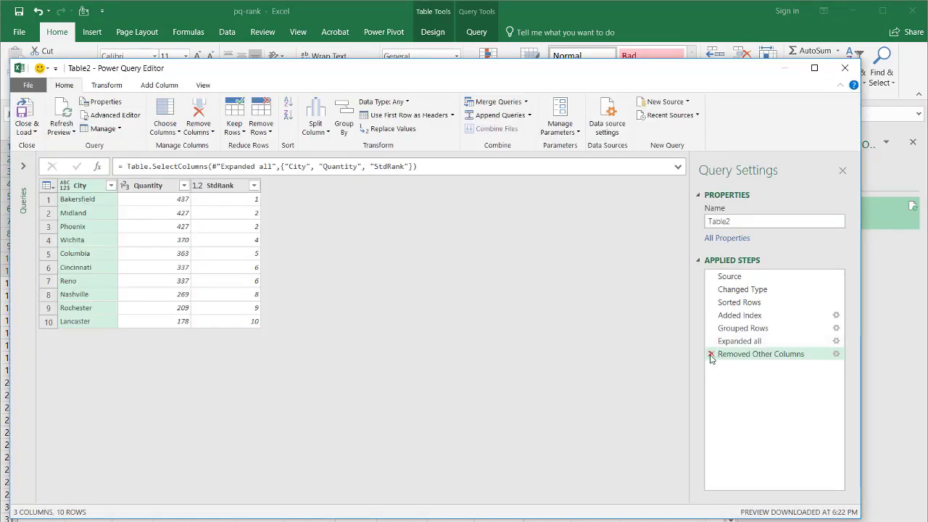
click(710, 354)
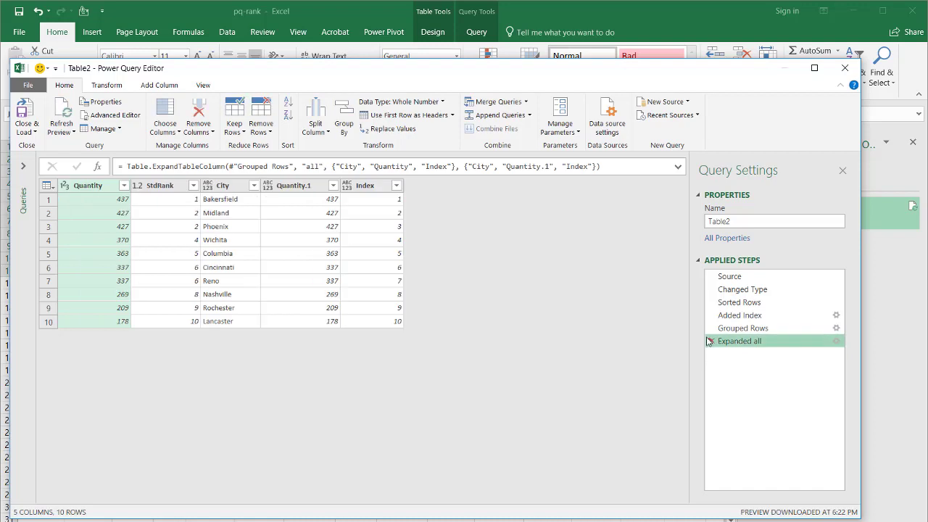
click(711, 342)
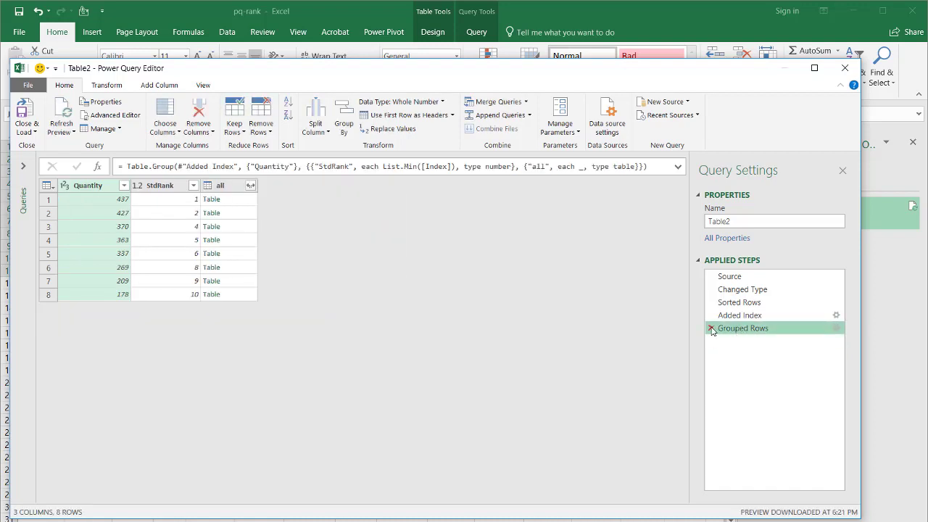
click(711, 328)
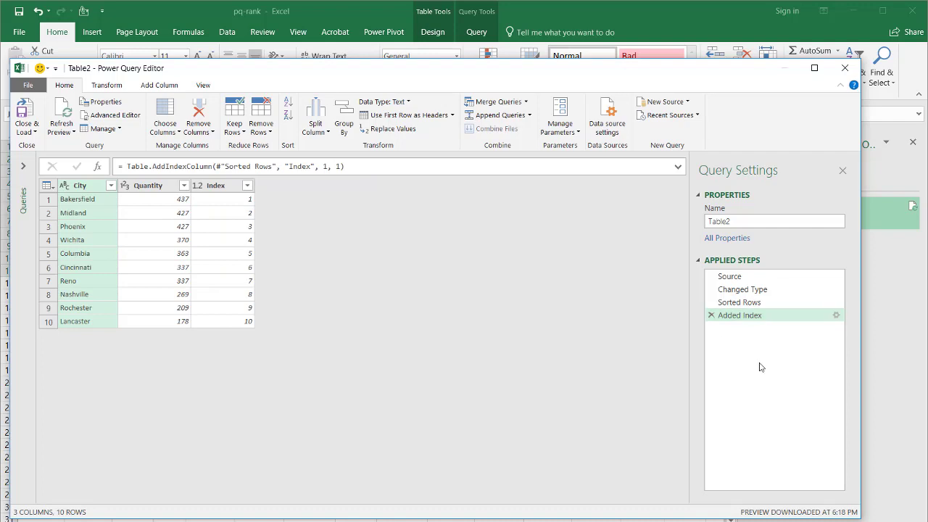
Set up an advanced Group By on Quantity with a FracRank column returning the Average of Index
click(150, 190)
right_click(149, 190)
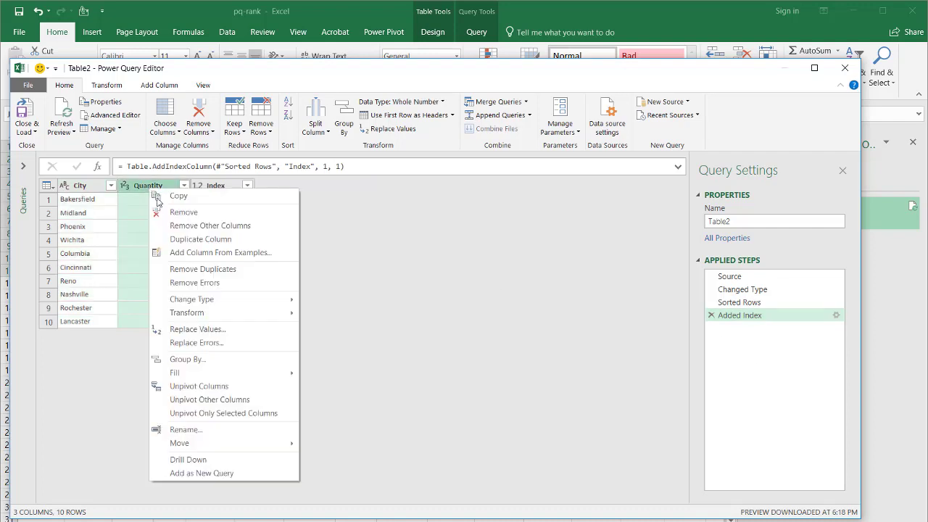
click(250, 359)
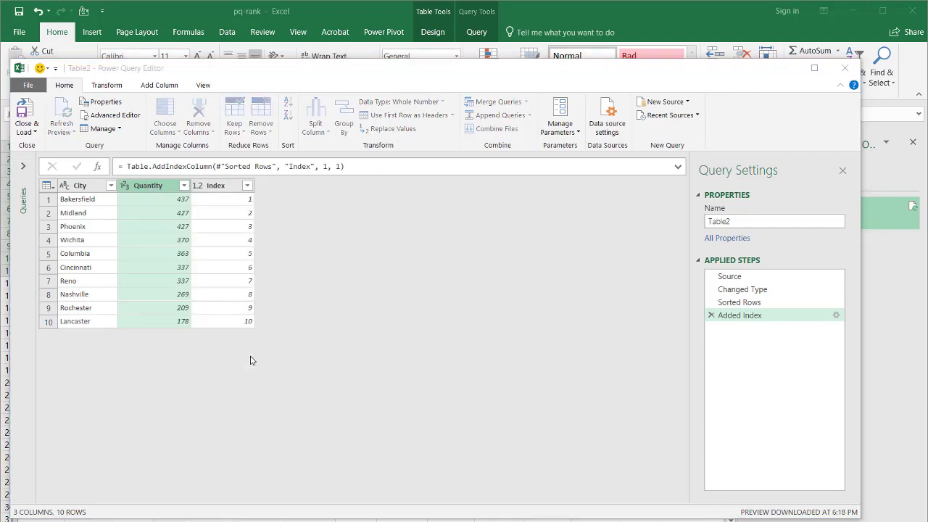
click(307, 226)
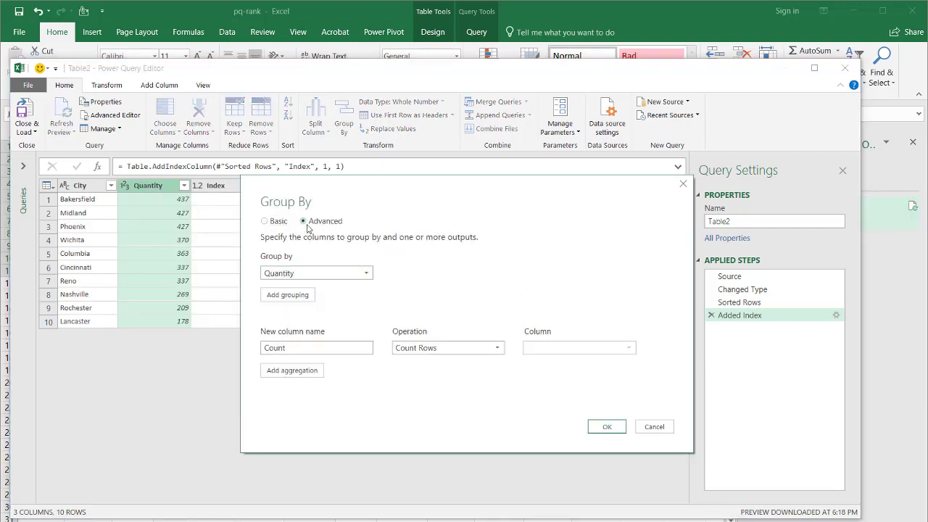
drag(304, 348, 214, 349)
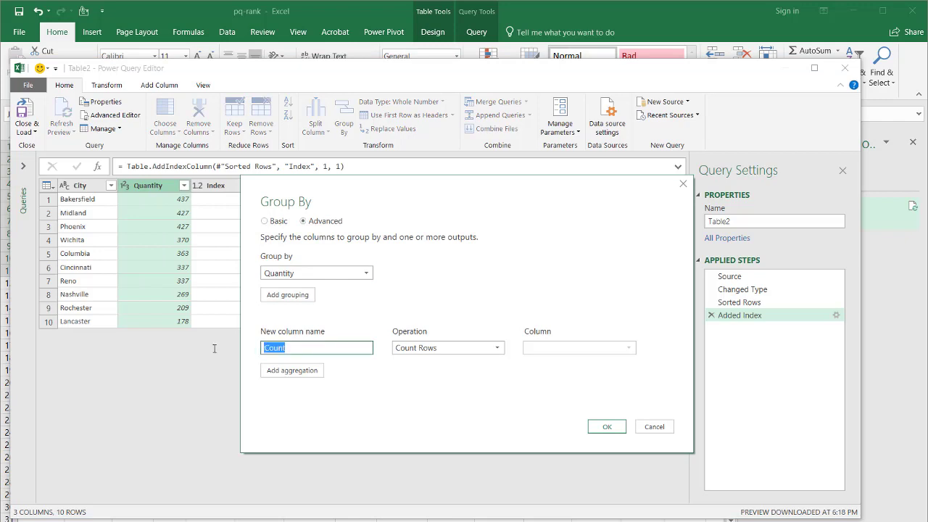
text(FracRank)
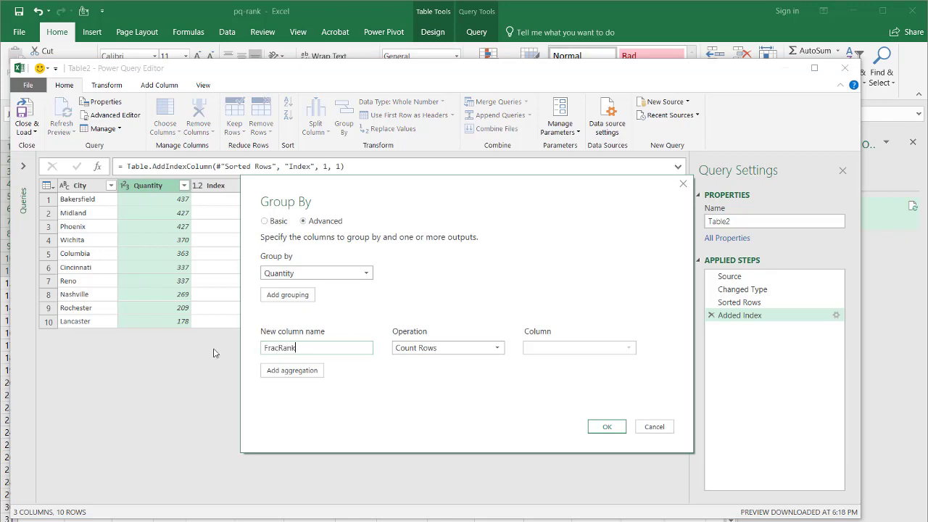
click(445, 350)
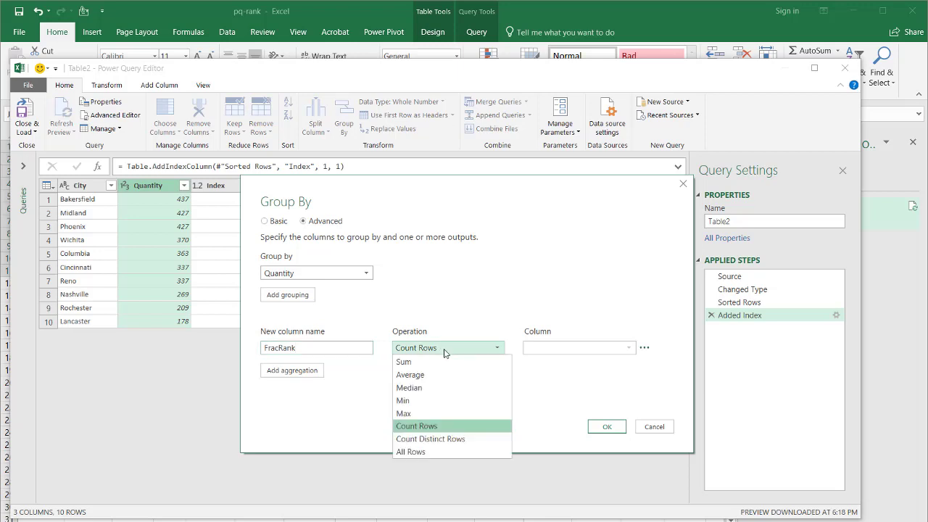
click(433, 376)
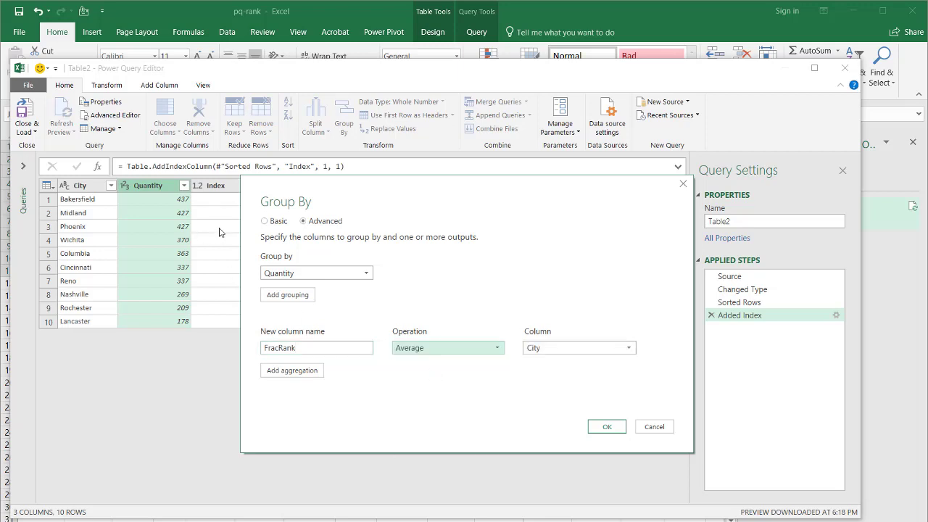
click(576, 351)
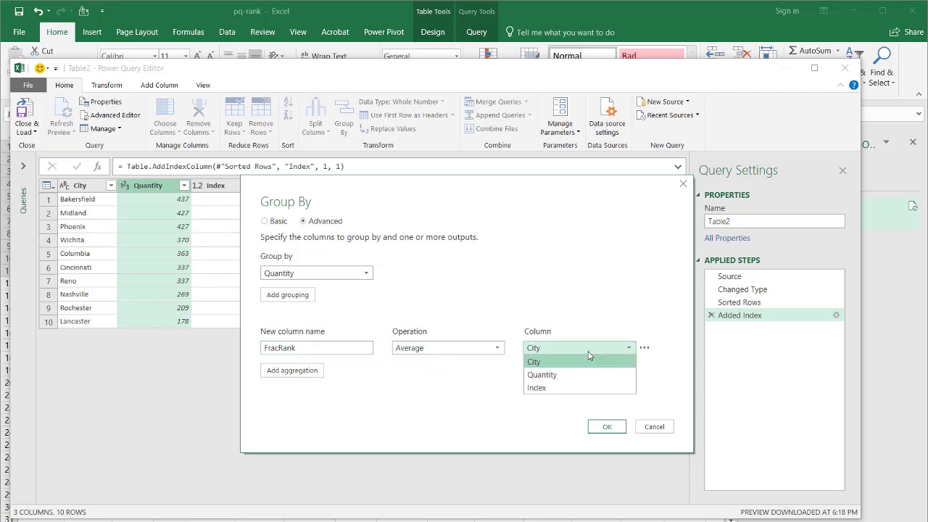
click(572, 389)
Add an aggregation named all with the All Rows operation beside FracRank and apply the grouping
click(292, 370)
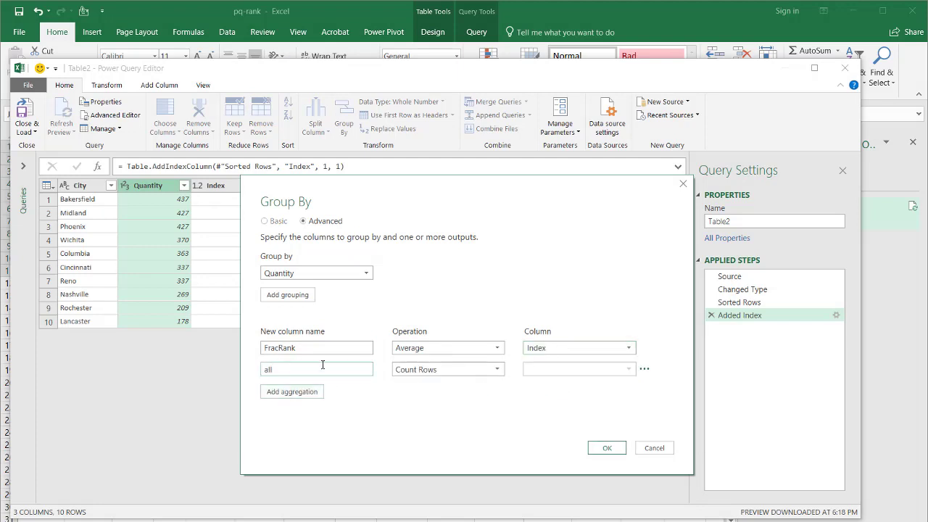
click(419, 370)
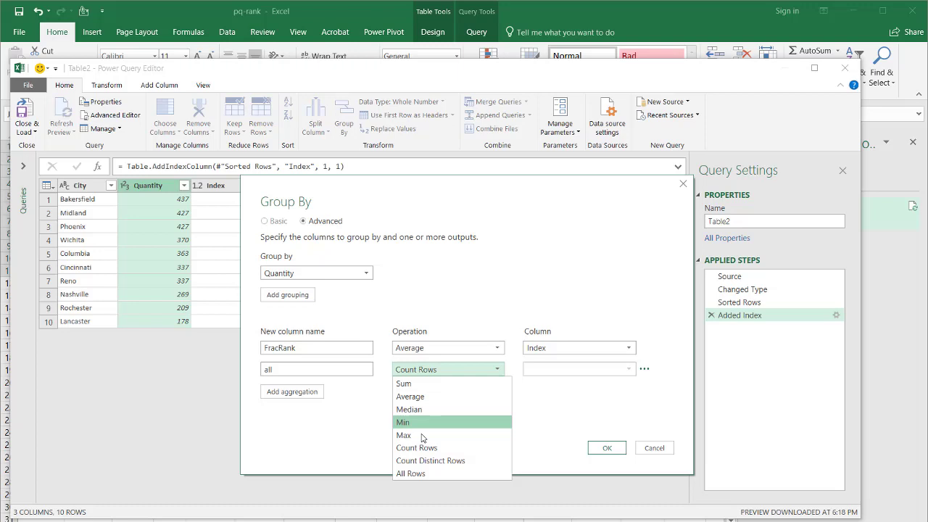
click(424, 476)
click(602, 446)
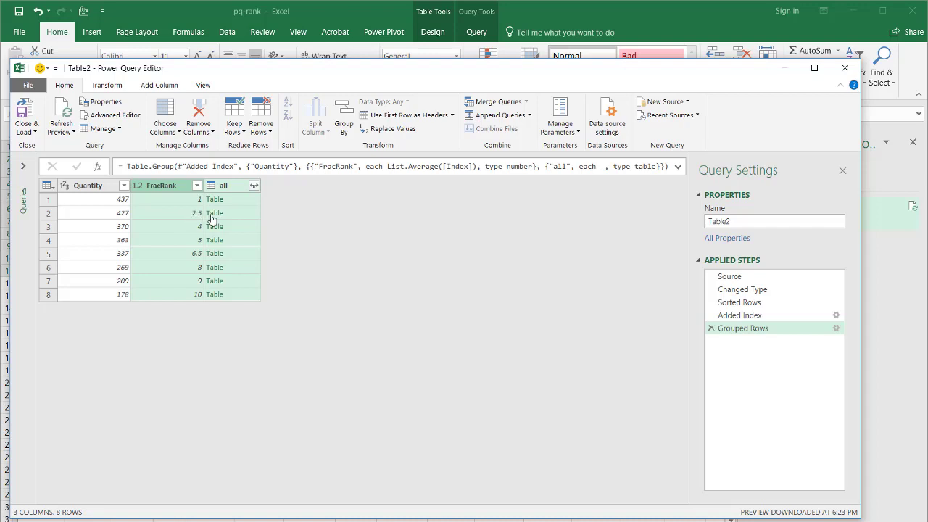
Preview the nested tables for quantities 427 and 337, and expand City, Quantity and Index from the all column without the original name prefix
click(247, 214)
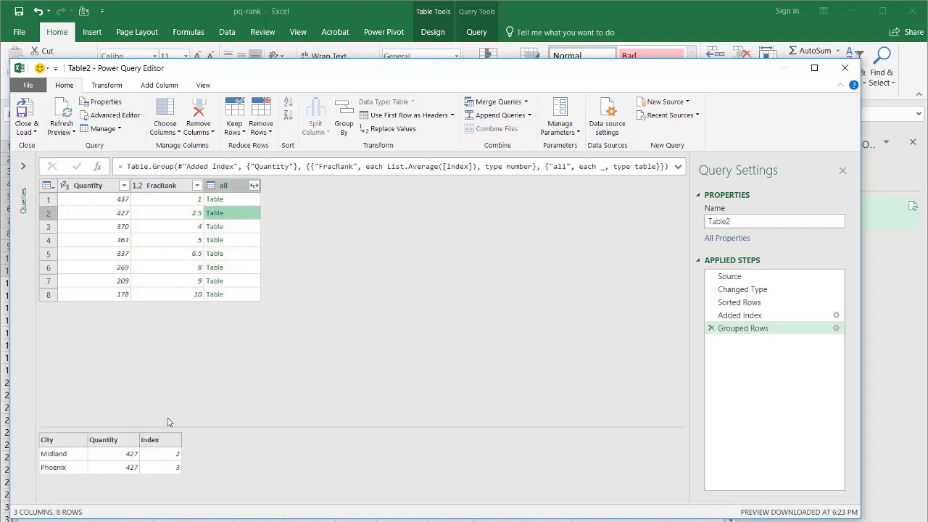
click(237, 254)
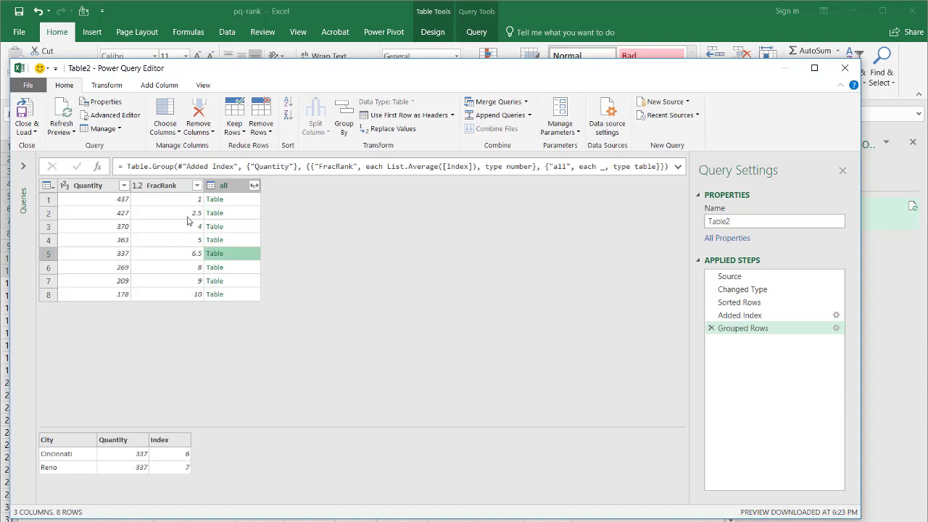
click(253, 186)
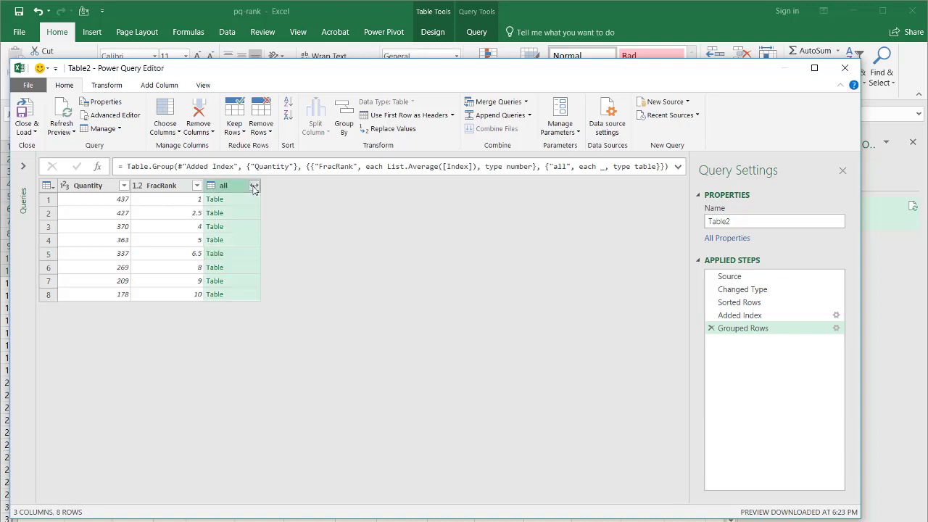
click(58, 308)
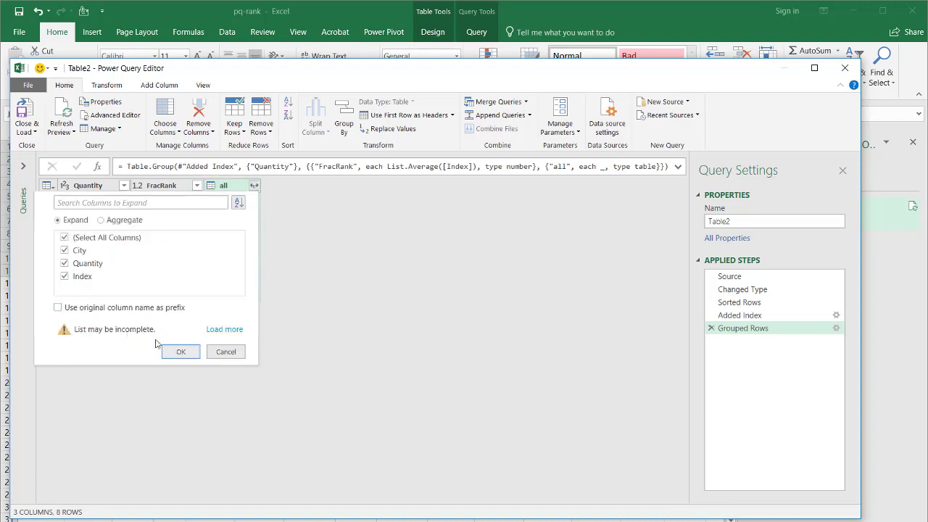
click(181, 351)
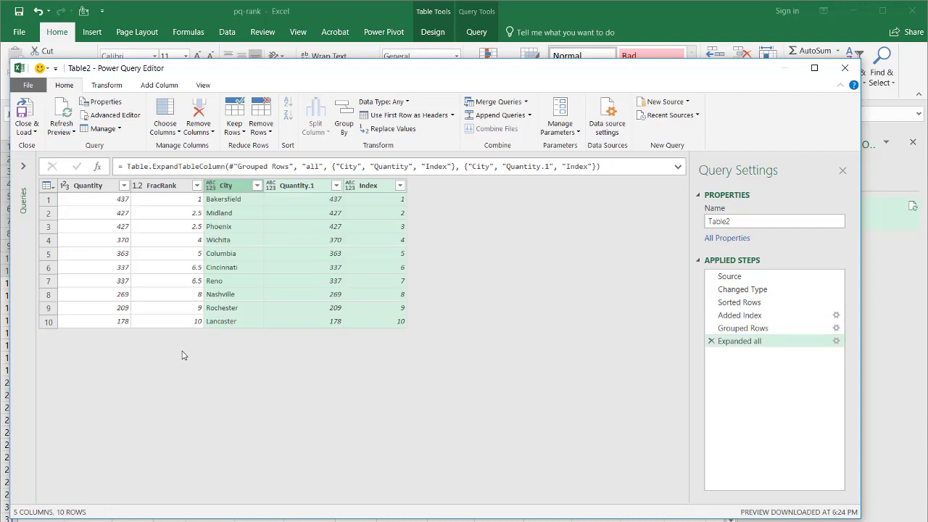
Keep only the City, Quantity and FracRank columns, in that order, and load the query result to the worksheet
click(233, 189)
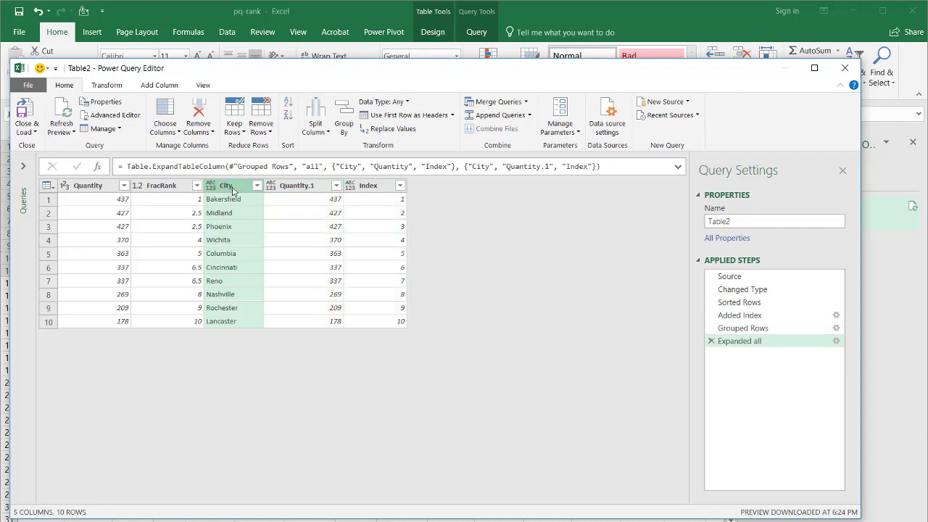
ctrl+click(93, 187)
ctrl+click(170, 187)
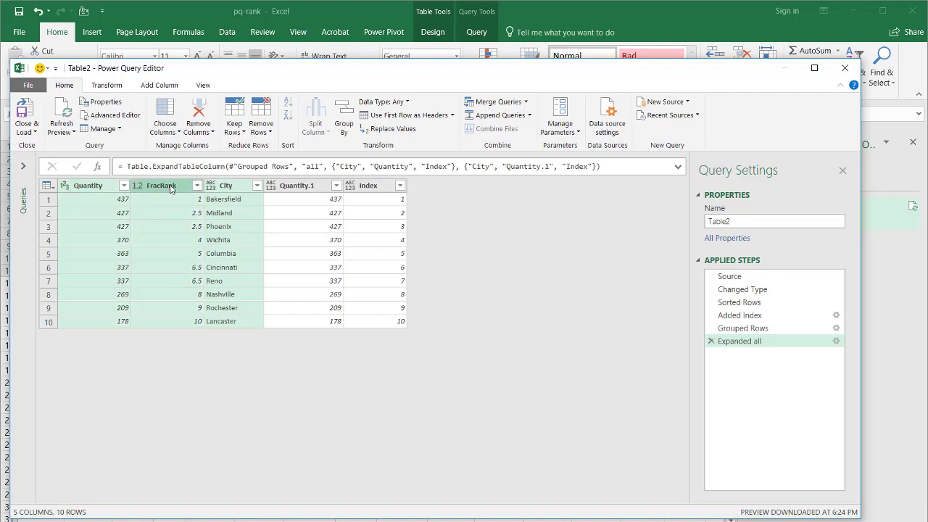
right_click(171, 187)
click(201, 229)
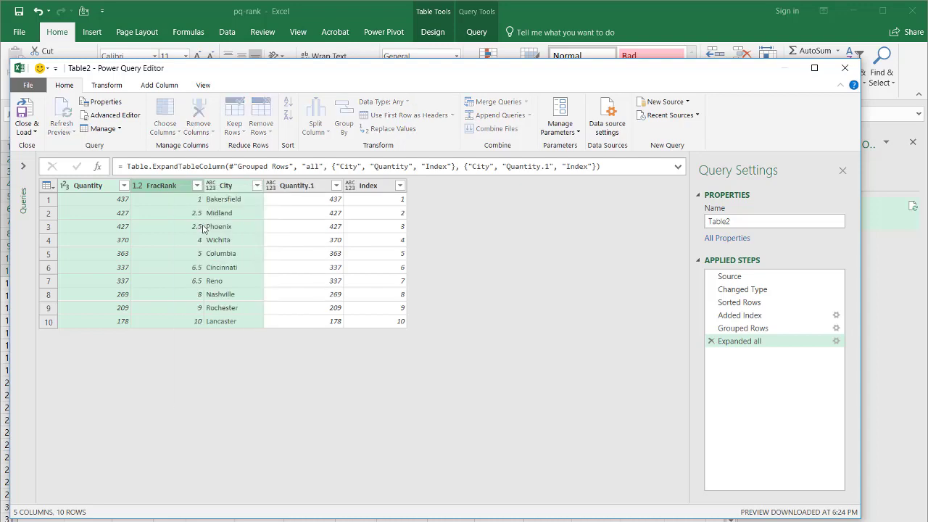
click(26, 109)
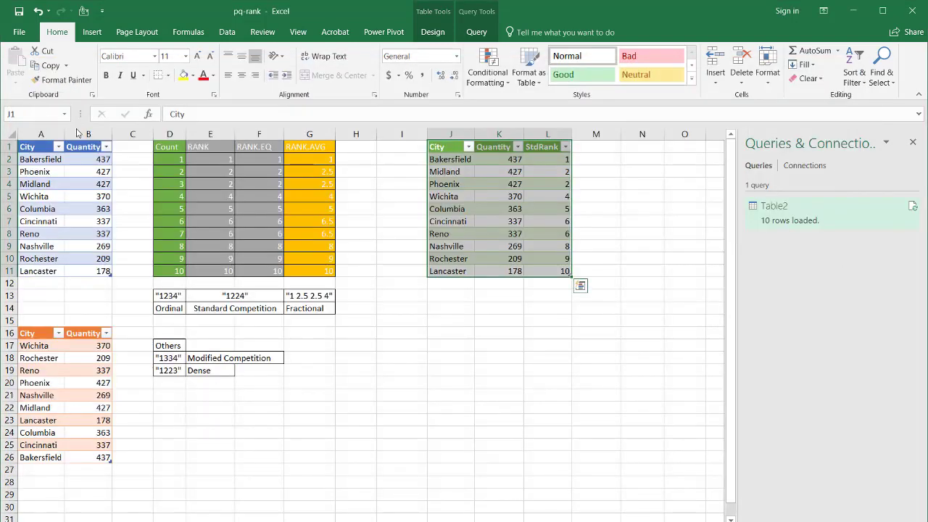
Compare the loaded FracRank values with the Fractional pattern and look at the Modified Competition entry in the list of other methods
click(544, 165)
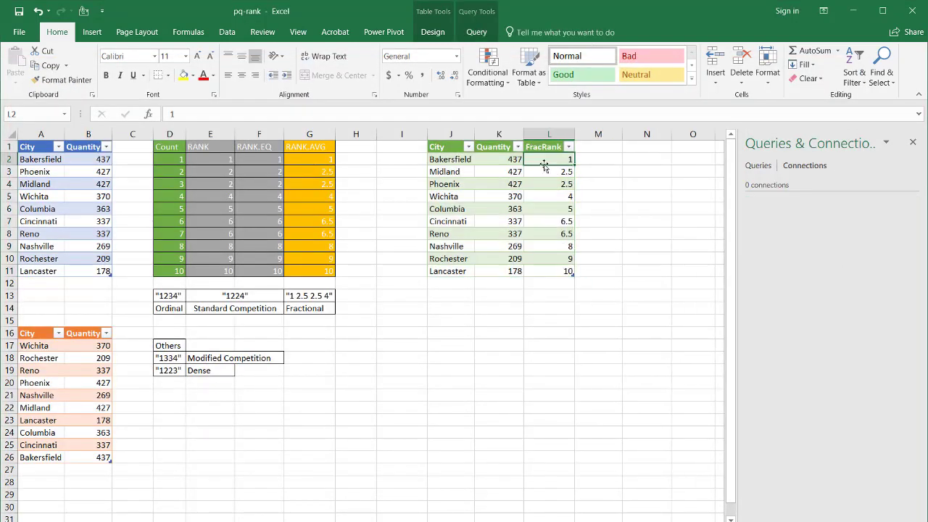
click(545, 173)
click(546, 184)
click(548, 196)
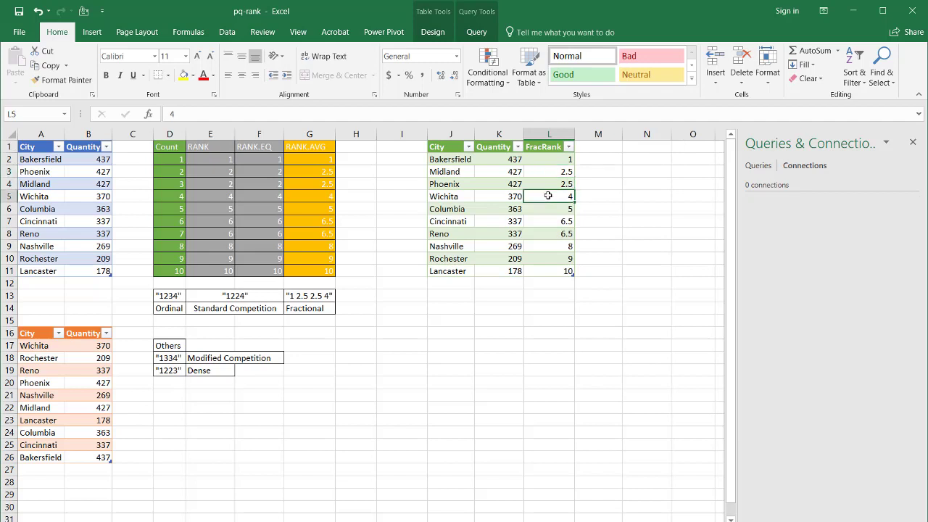
click(320, 308)
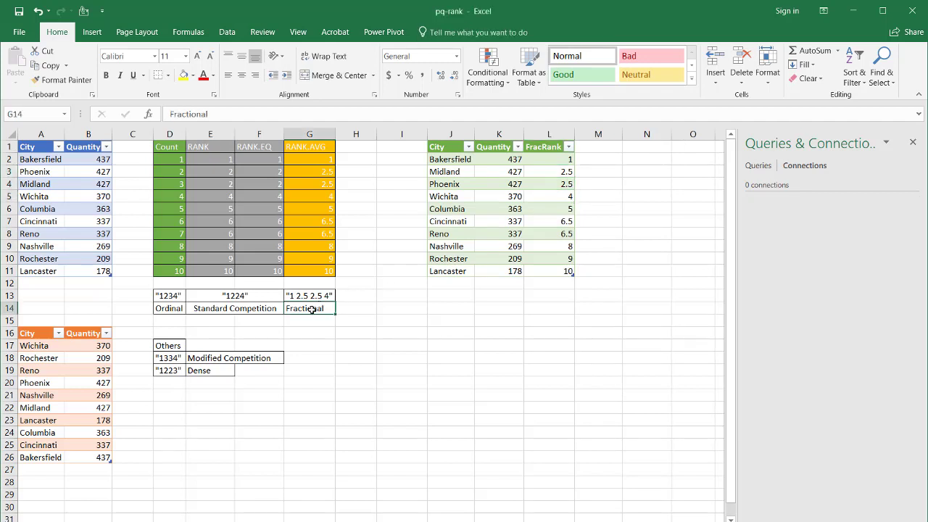
click(200, 360)
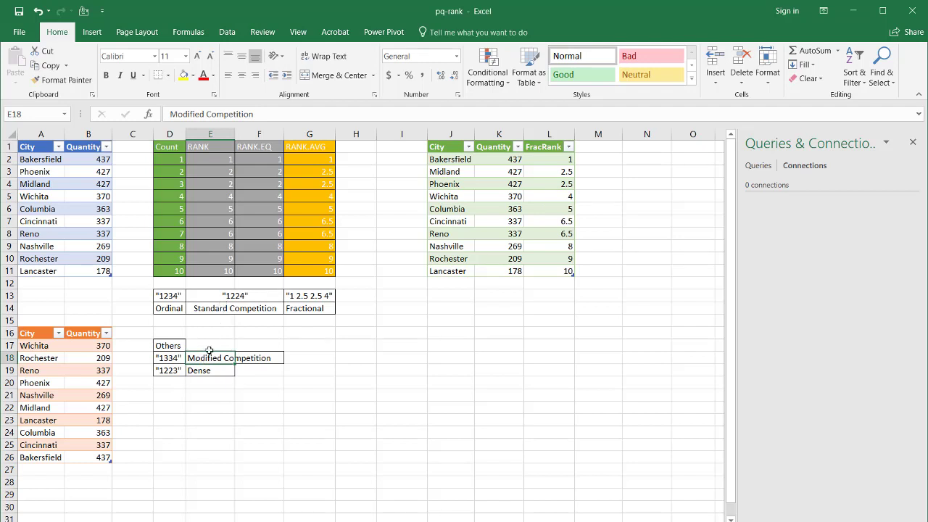
Reopen the Table2 query for editing and delete its Removed Other Columns and Expanded all steps
click(529, 184)
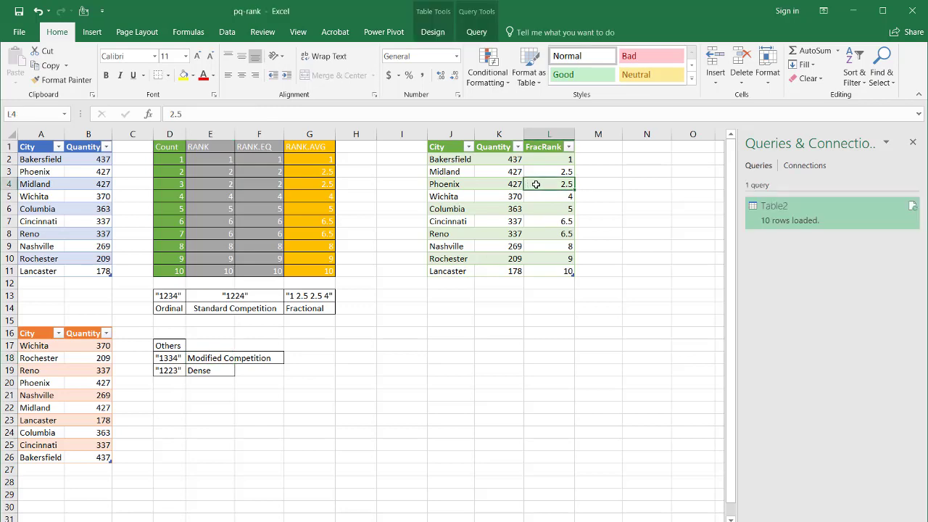
right_click(761, 209)
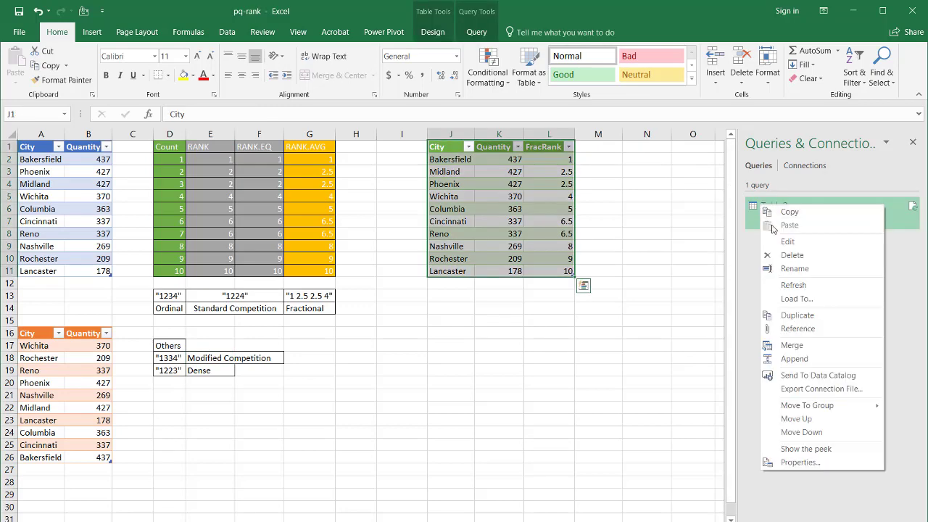
click(789, 242)
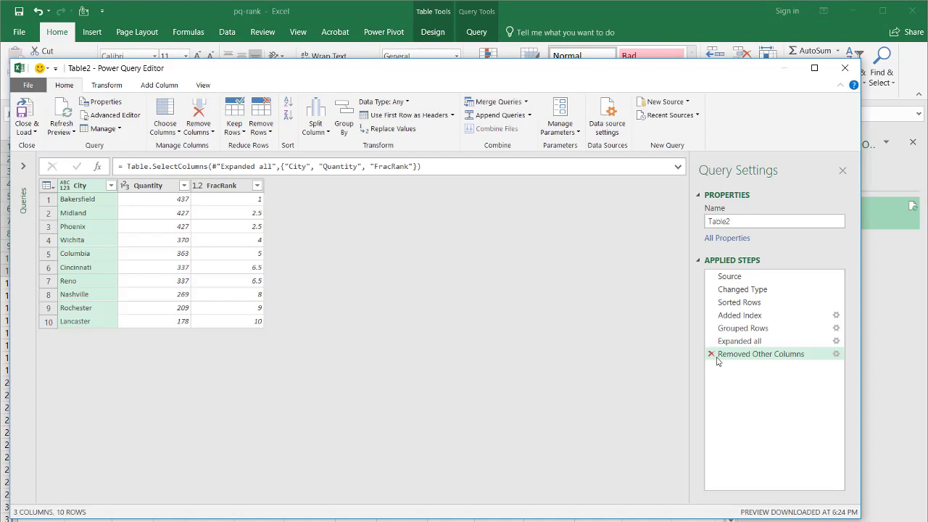
click(710, 354)
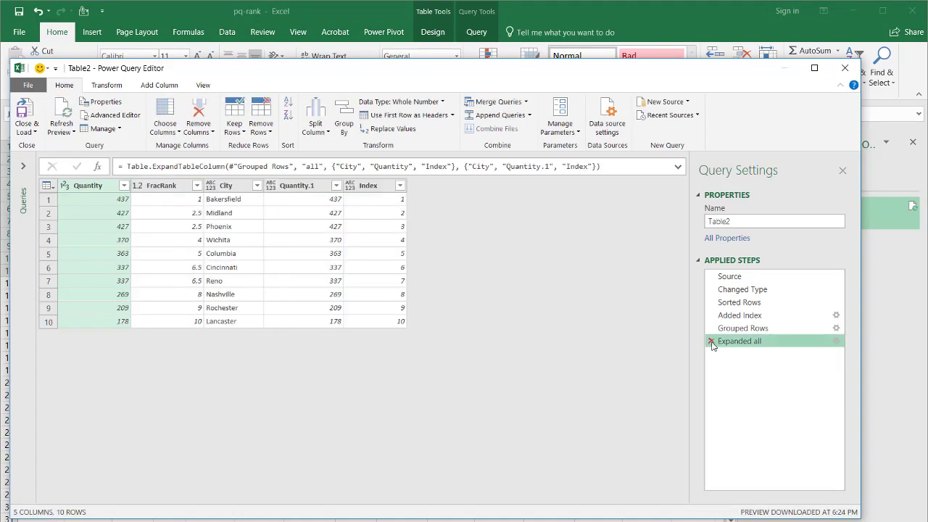
click(711, 342)
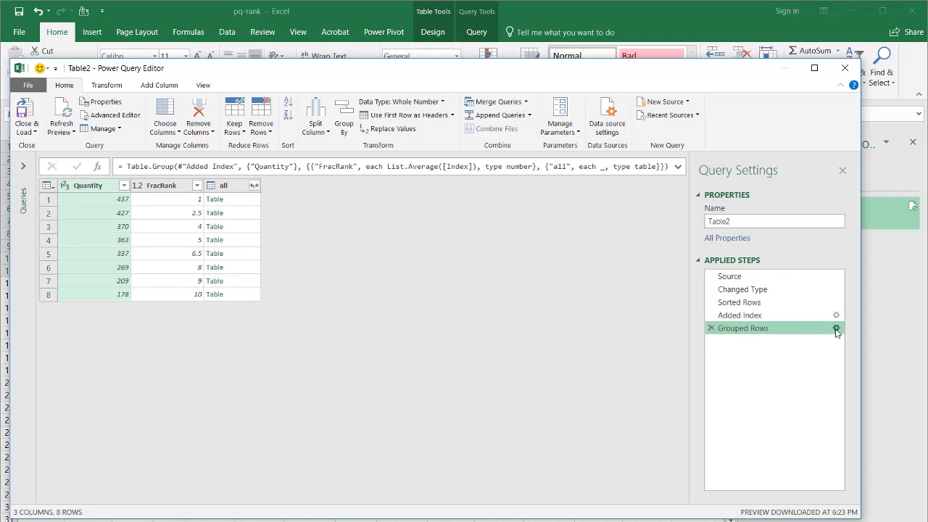
Edit the Grouped Rows step so that the FracRank aggregation is named ModRank and returns the Max of Index
click(836, 328)
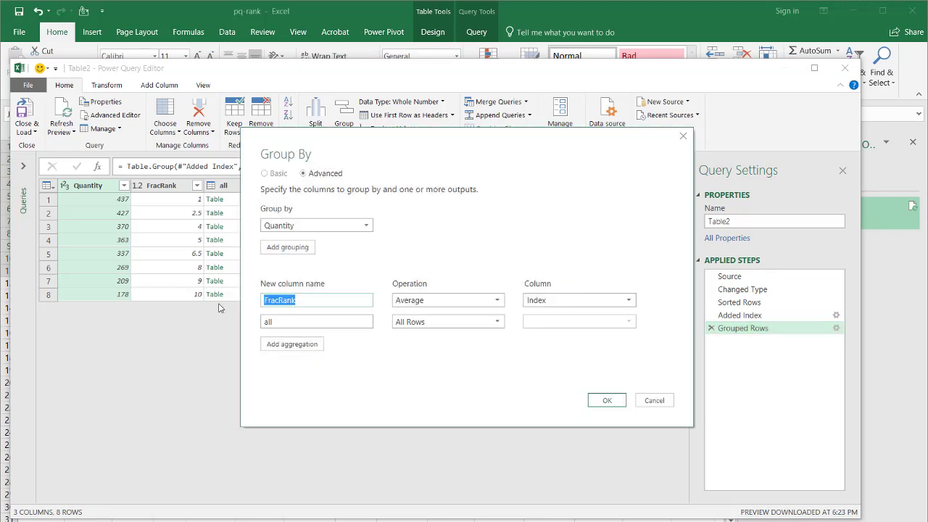
text(ModRank)
click(430, 303)
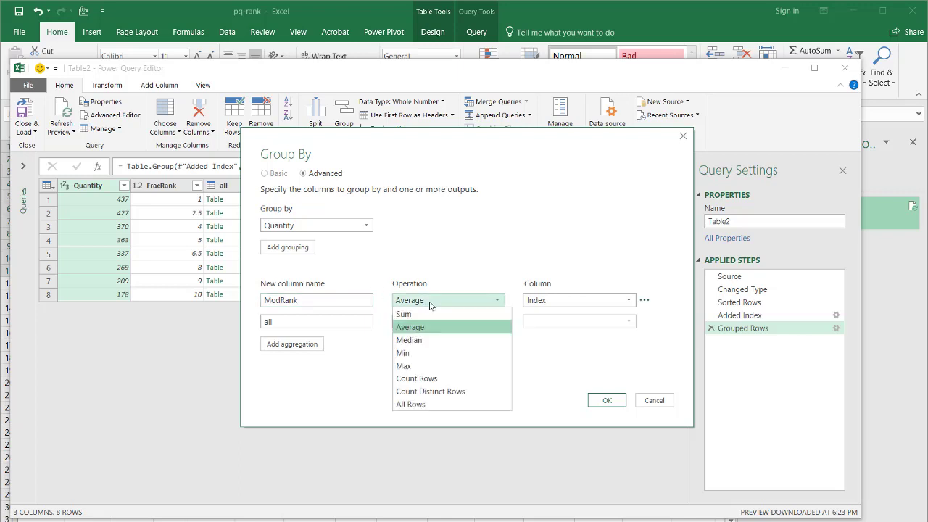
click(433, 366)
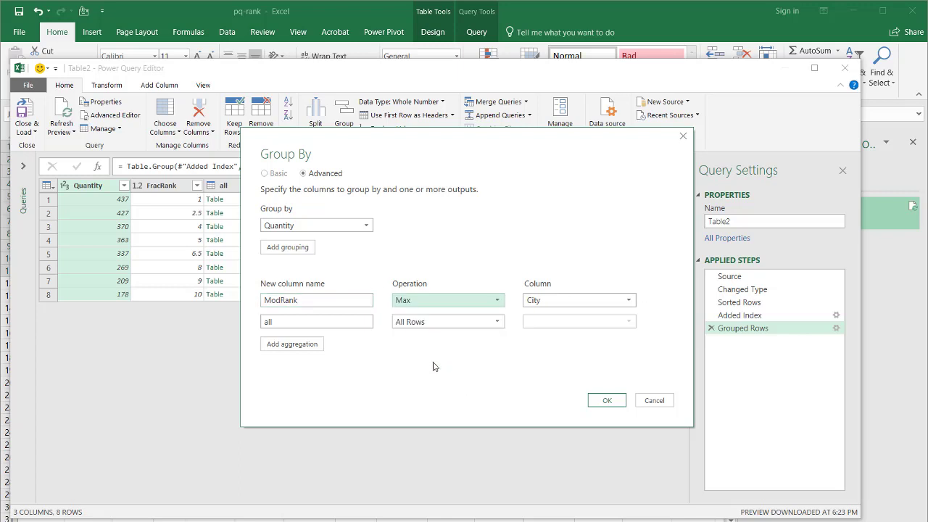
click(555, 300)
click(547, 339)
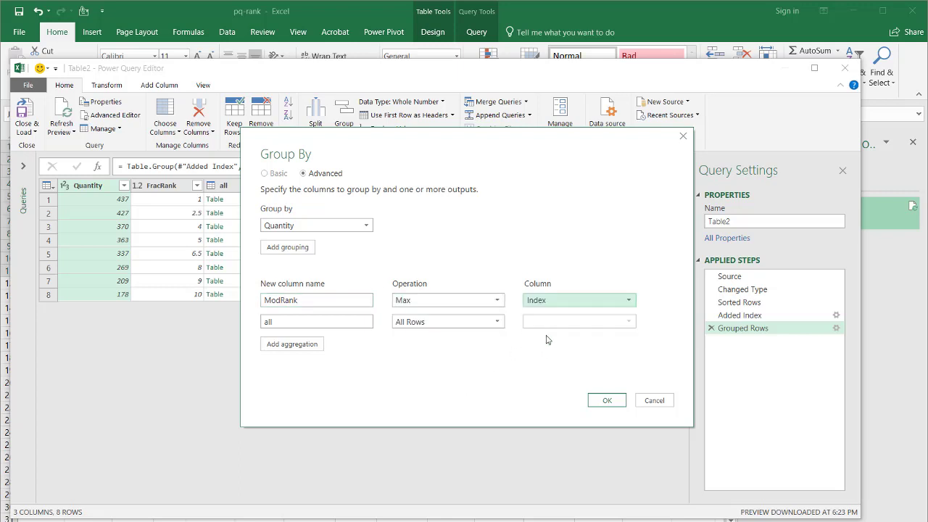
click(607, 400)
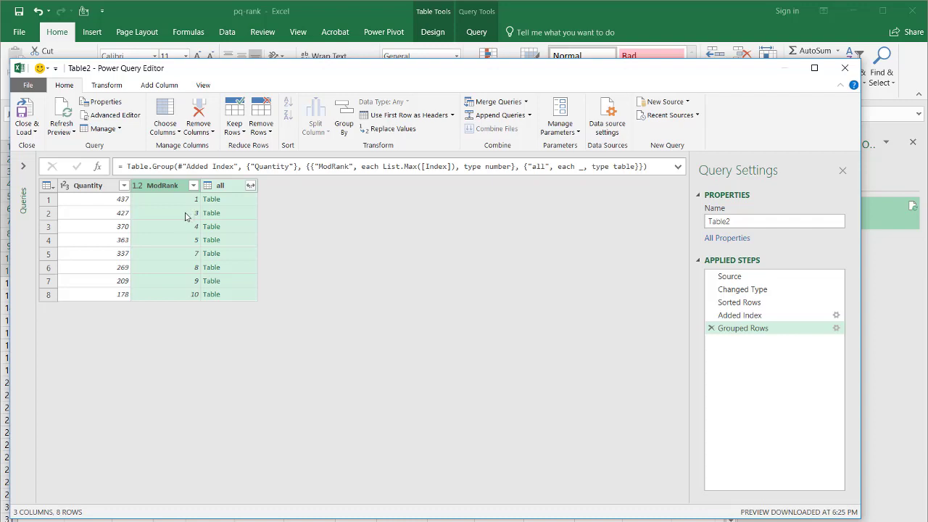
Preview the nested table for quantity 427 and expand all columns of the regrouped all column without the original name prefix
click(236, 216)
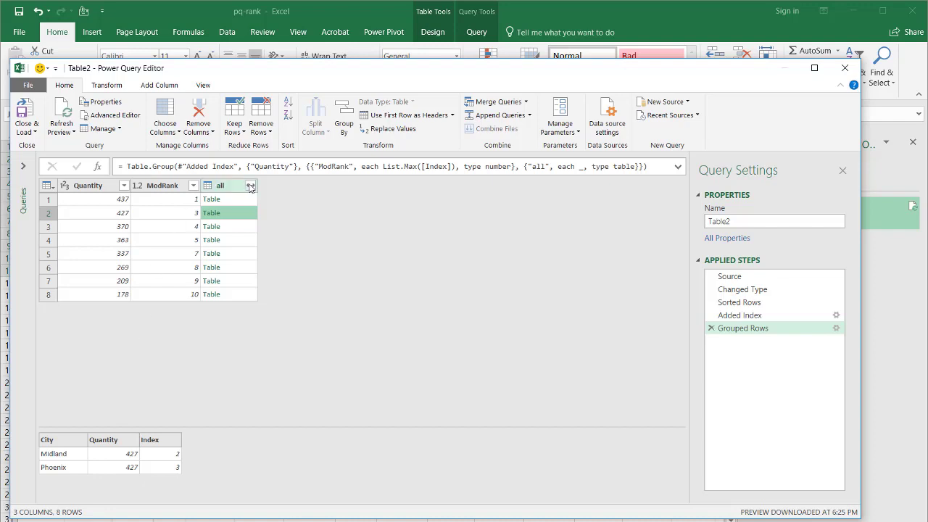
click(250, 186)
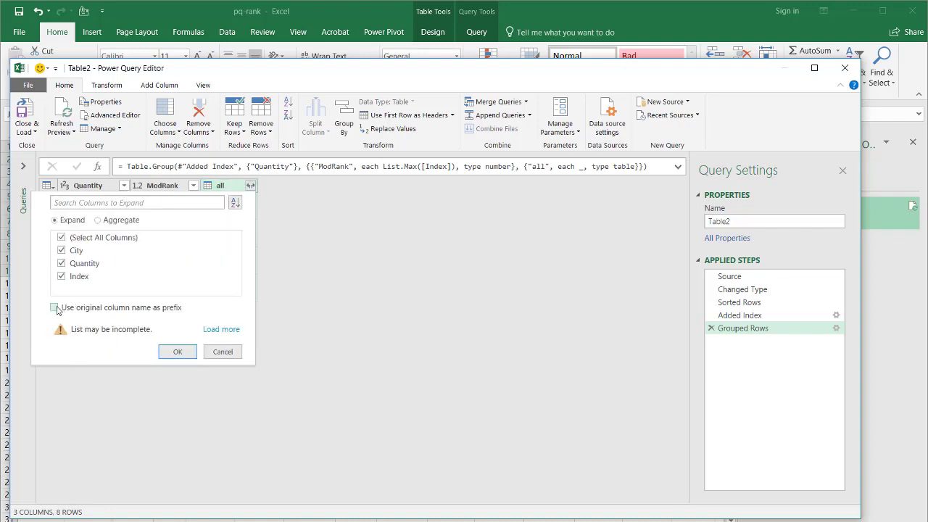
click(55, 308)
click(170, 353)
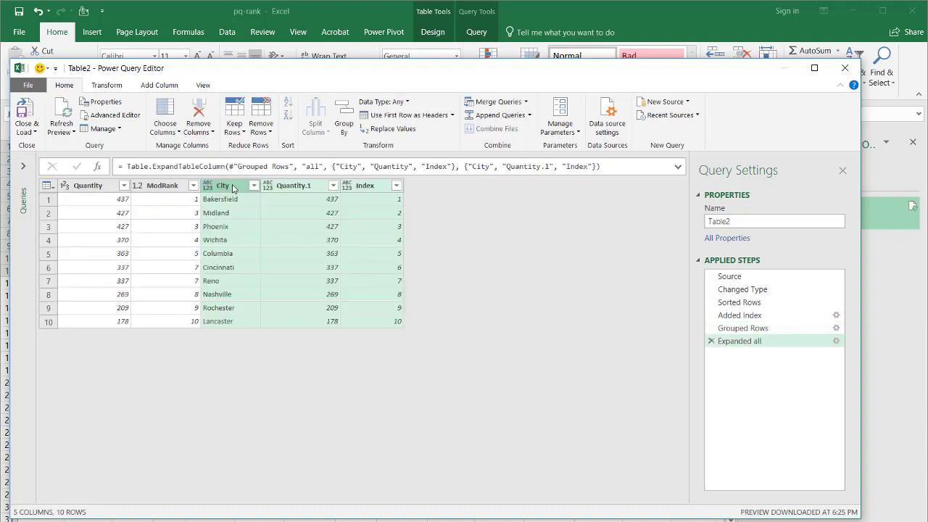
Keep only the City, Quantity and ModRank columns, in that order, and load the query result to the worksheet
click(233, 189)
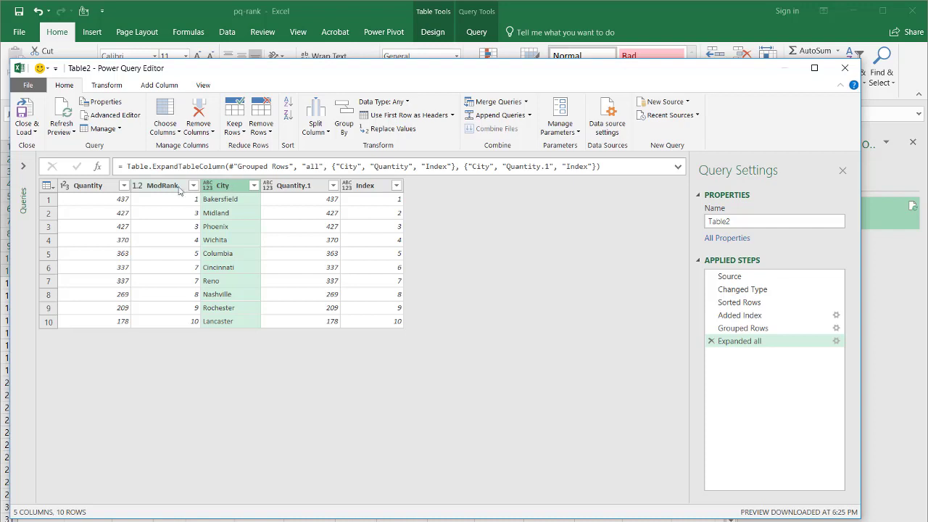
ctrl+click(95, 188)
ctrl+click(171, 189)
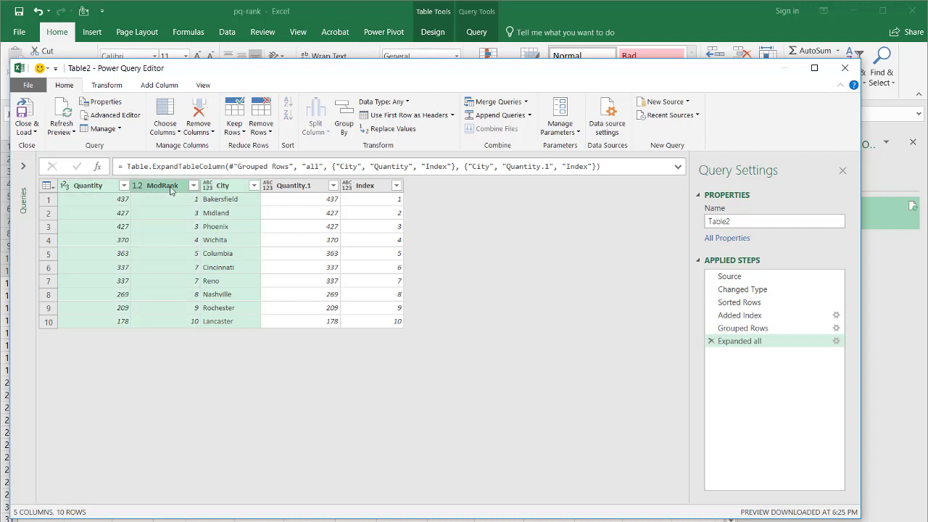
right_click(171, 189)
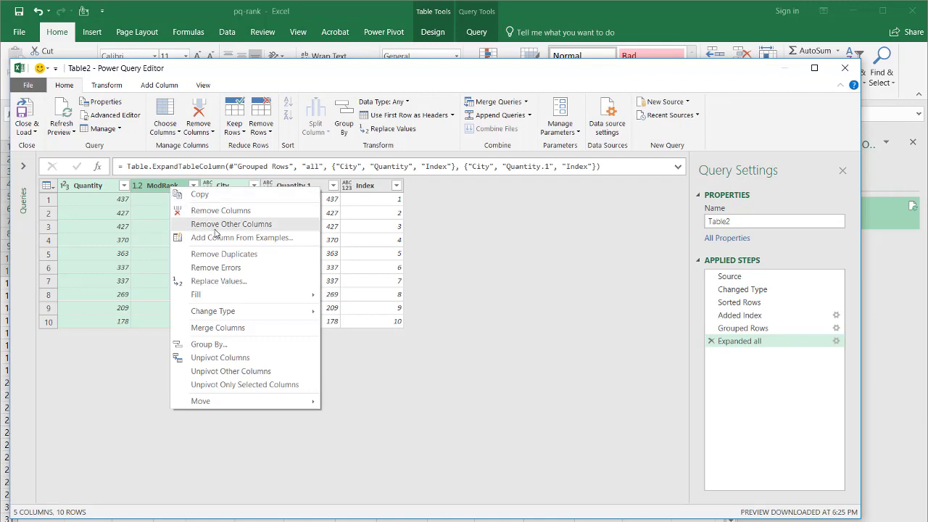
click(216, 230)
click(26, 110)
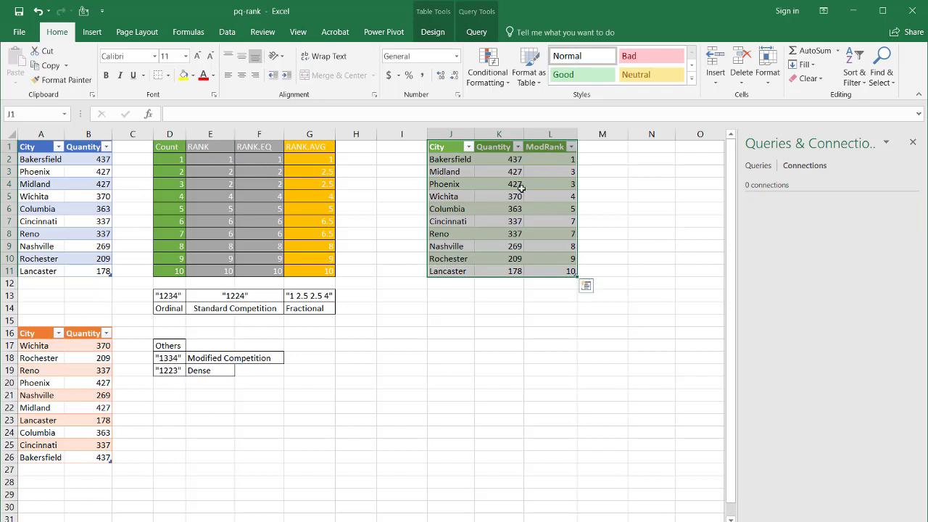
Check the loaded ModRank values for the tied 427 quantities and look at the Dense ranking pattern listed under Others
click(559, 171)
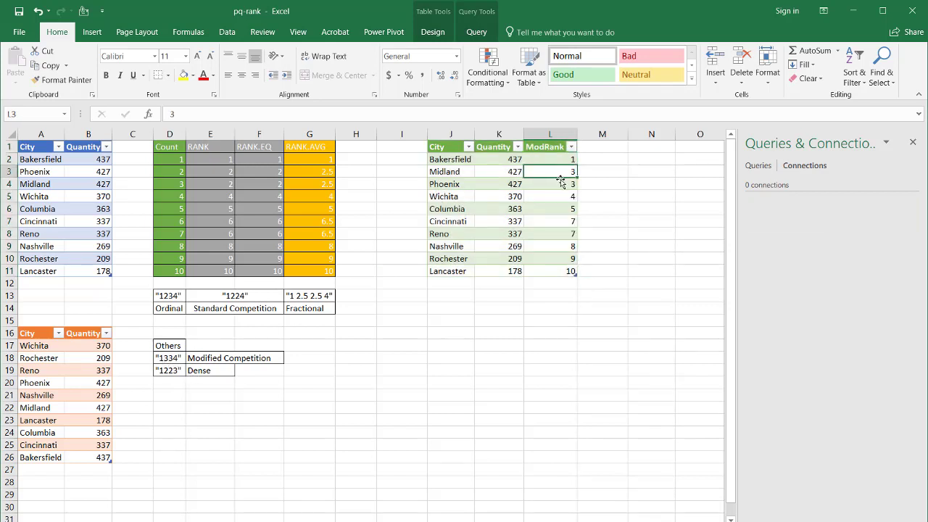
click(560, 197)
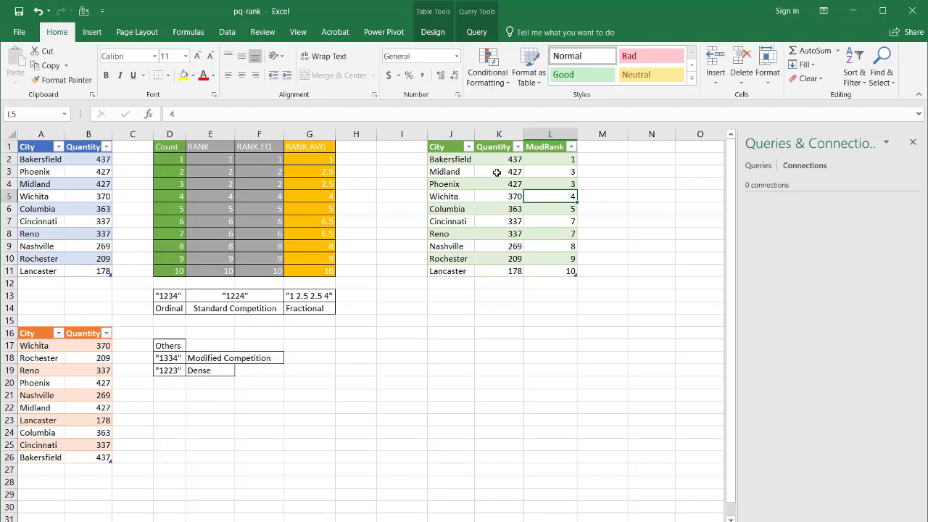
drag(496, 171, 497, 182)
drag(552, 173, 553, 182)
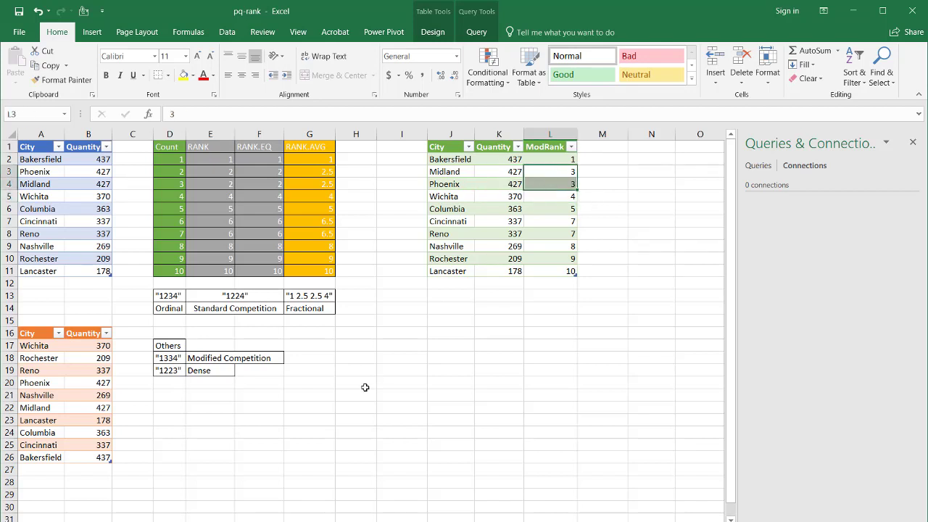
click(194, 371)
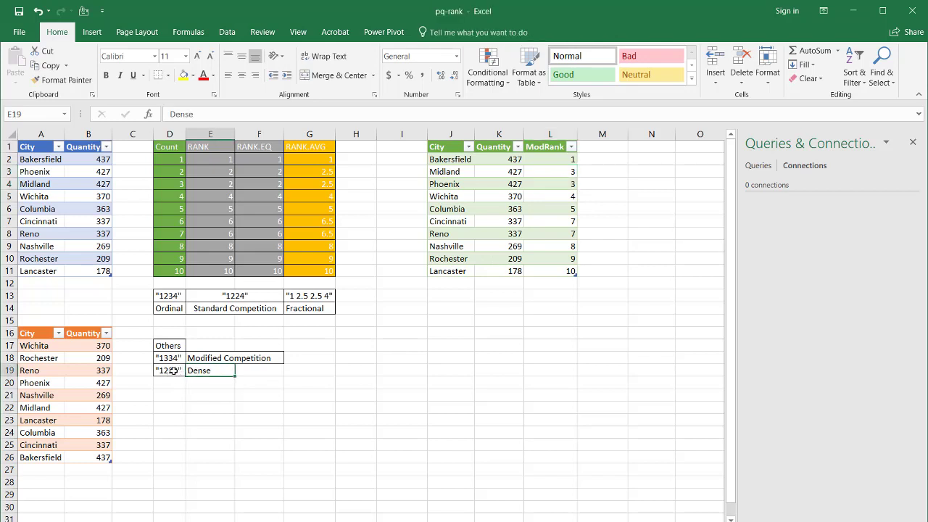
click(517, 218)
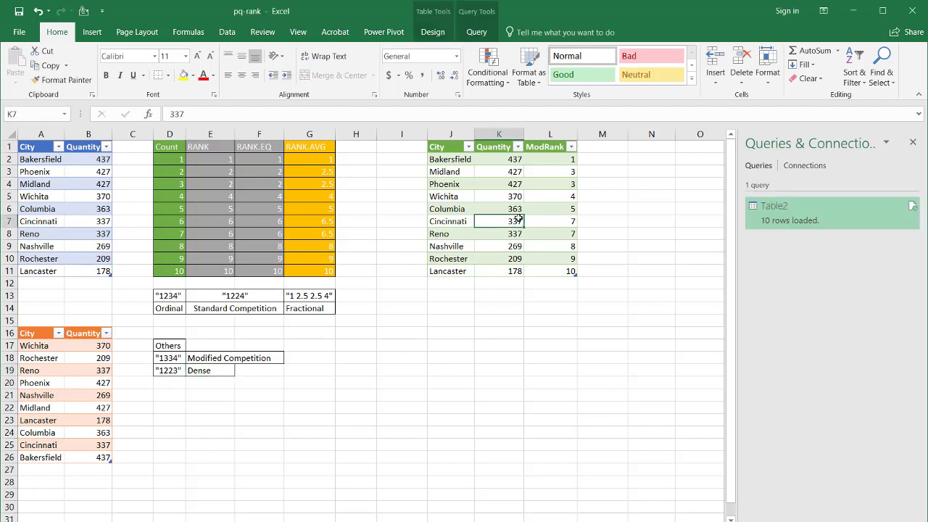
Open the Table2 query for editing and delete the Added Index step together with all steps after it
click(781, 221)
right_click(781, 221)
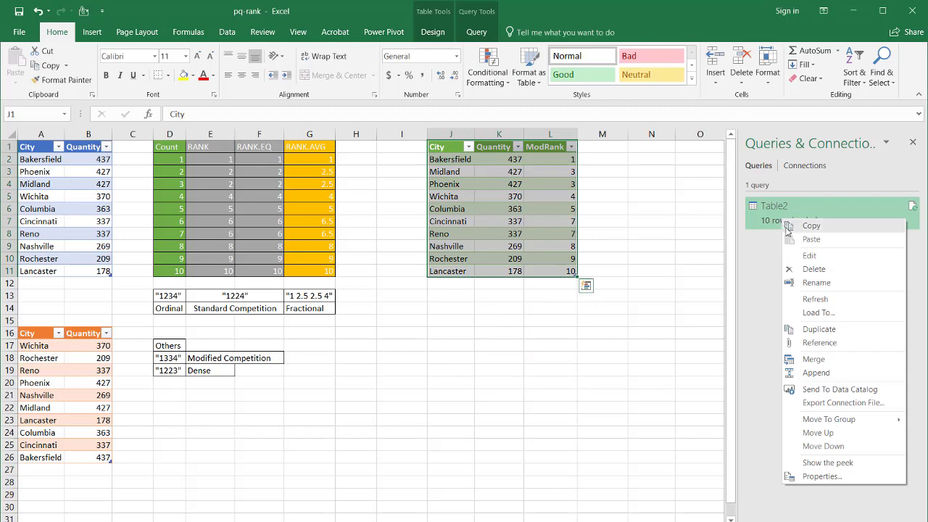
click(810, 256)
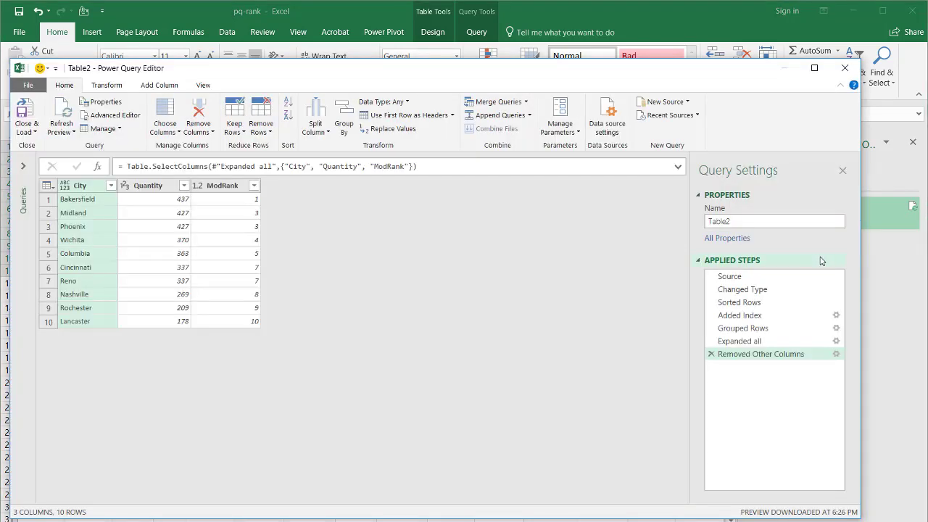
click(727, 317)
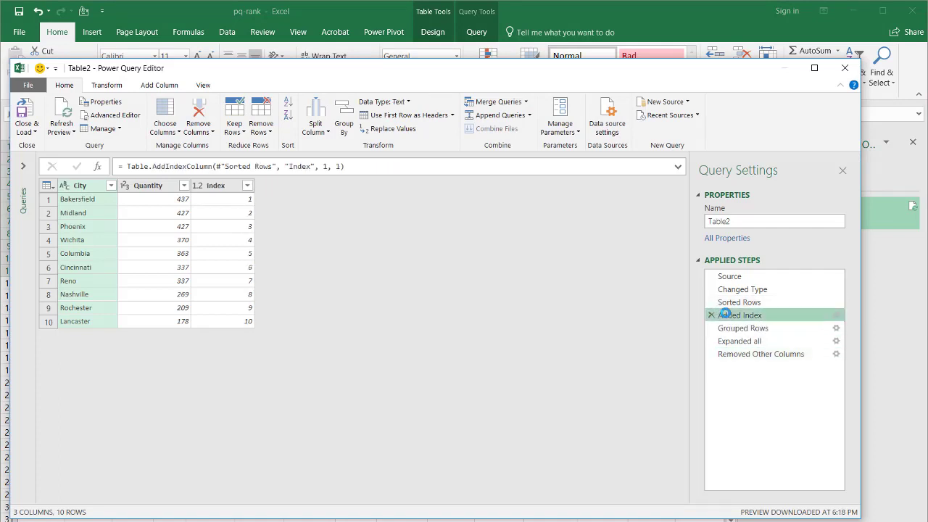
right_click(727, 317)
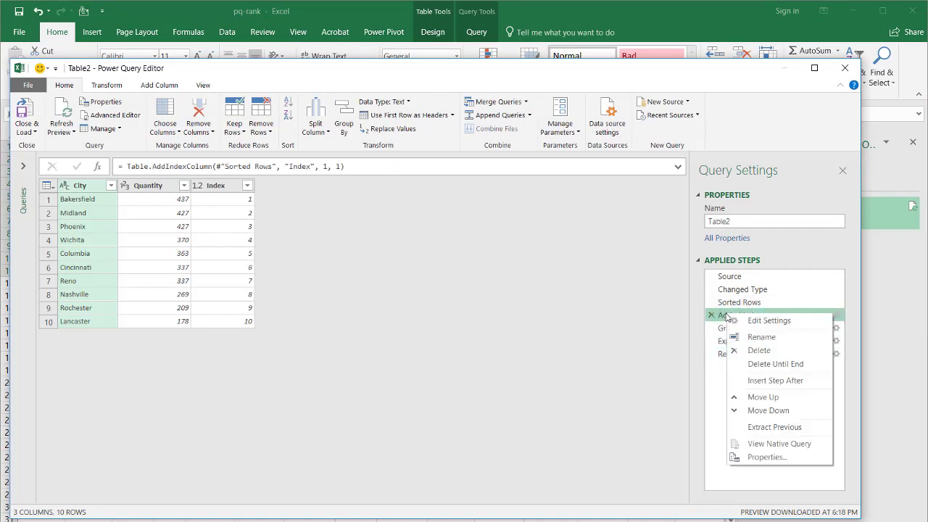
click(760, 364)
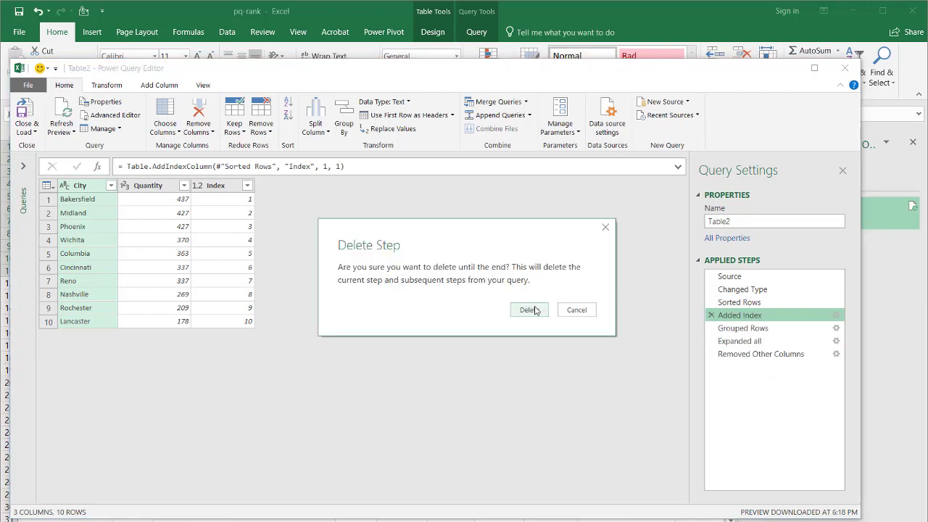
click(527, 310)
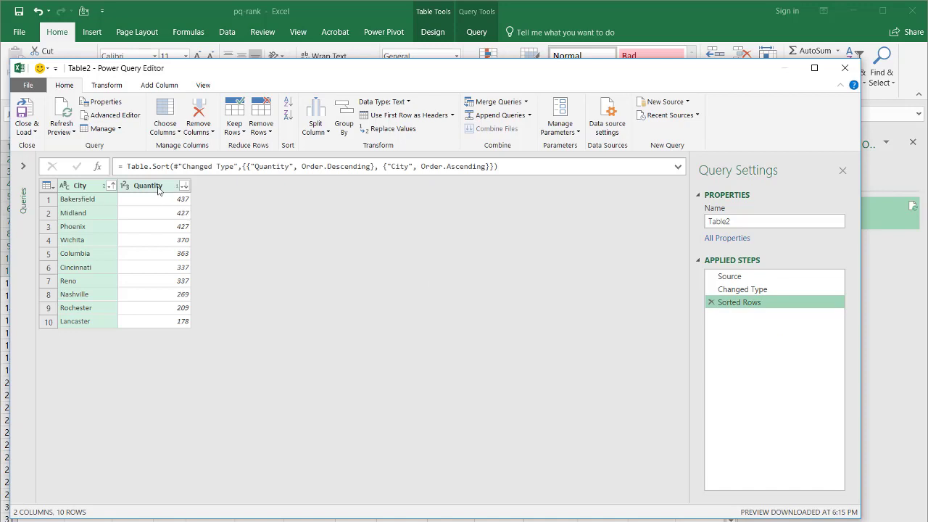
Group the sorted rows by Quantity, with a new column named all that holds All Rows
click(158, 188)
right_click(158, 188)
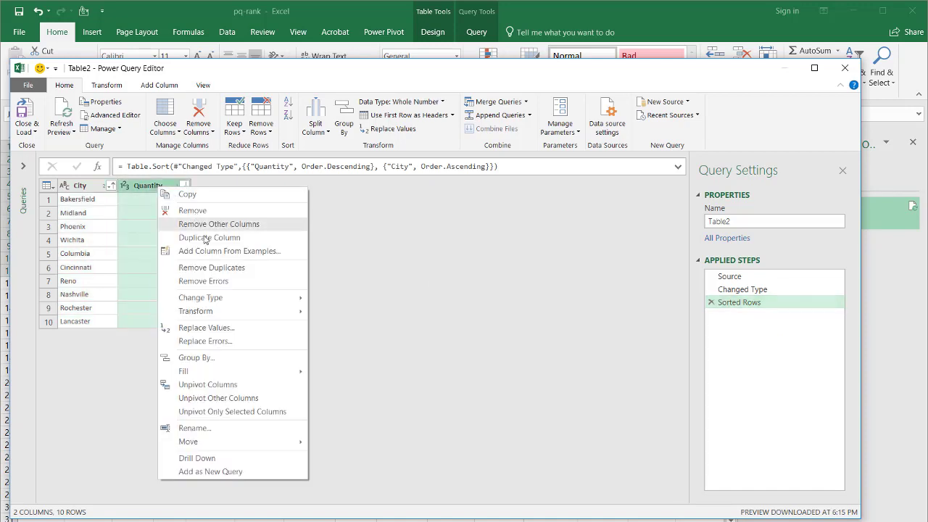
click(232, 361)
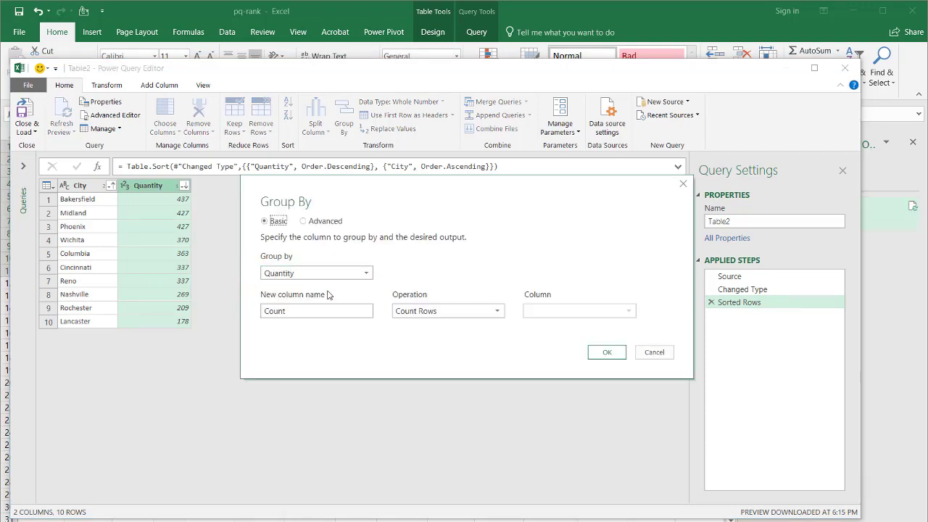
drag(301, 311, 257, 314)
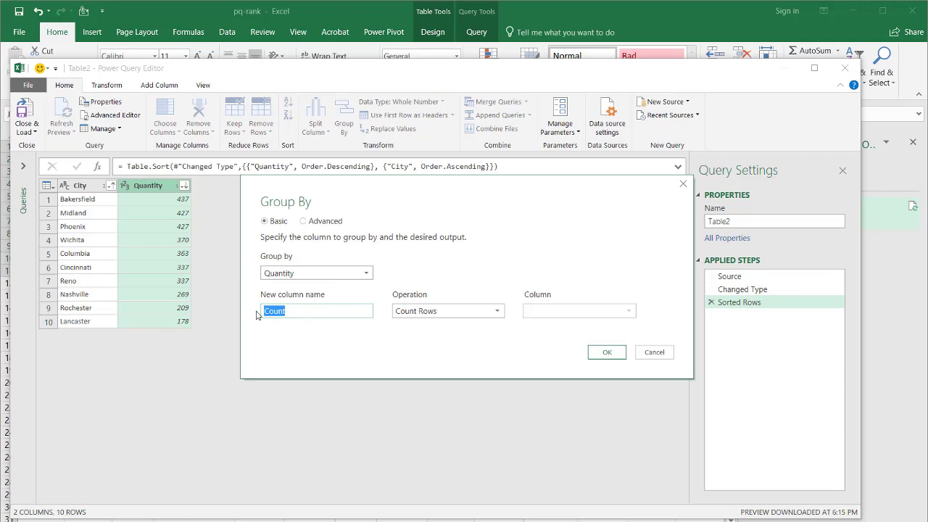
text(all)
click(413, 310)
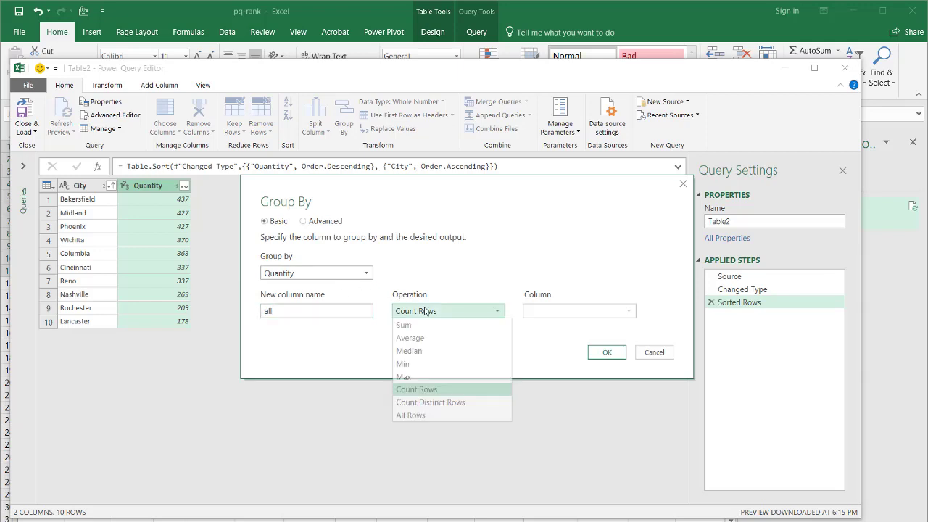
click(443, 419)
click(616, 354)
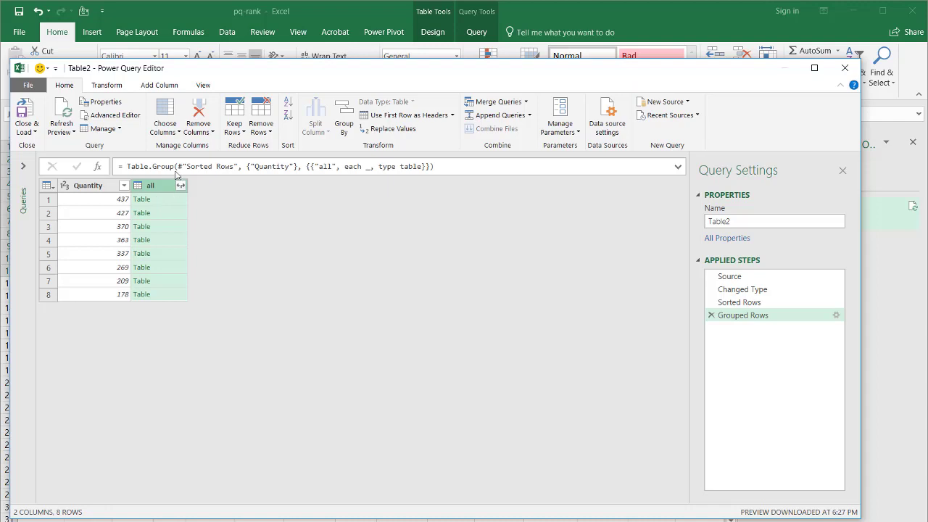
Add an index column starting from 1 to the grouped table
click(163, 87)
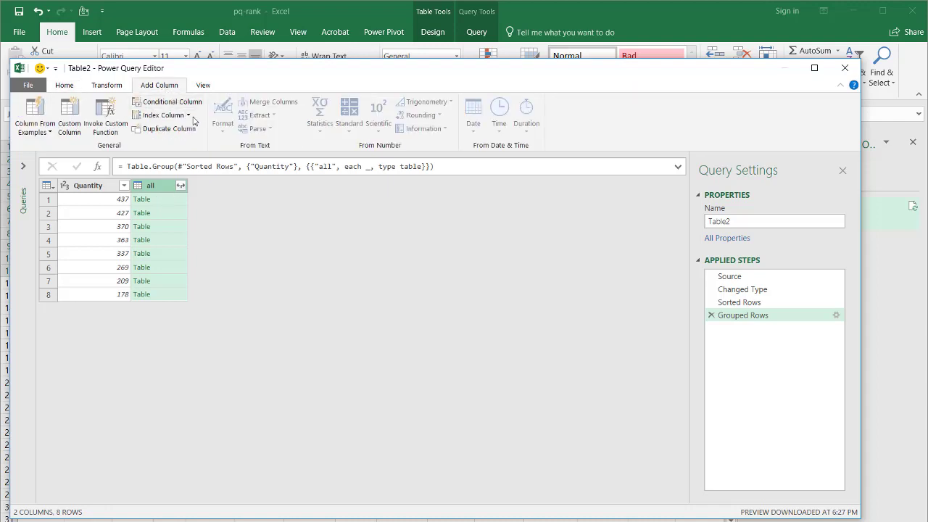
click(189, 116)
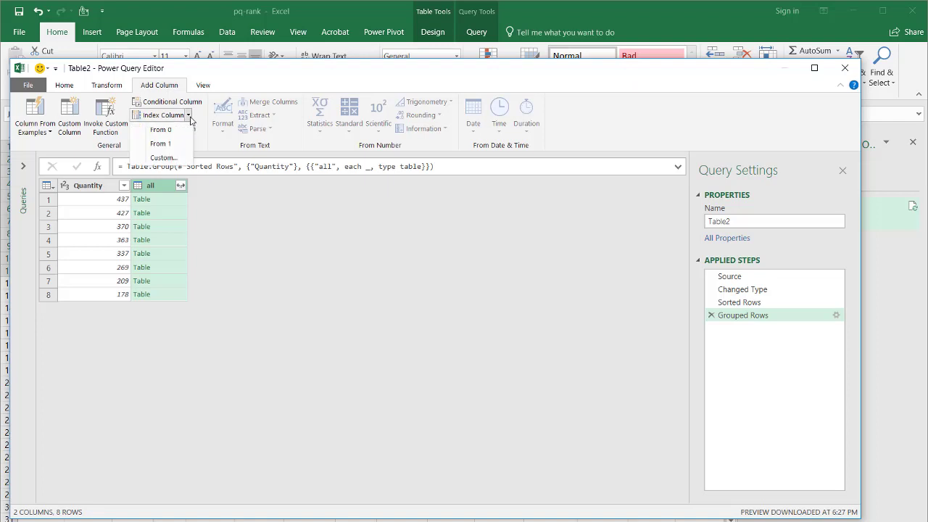
click(161, 143)
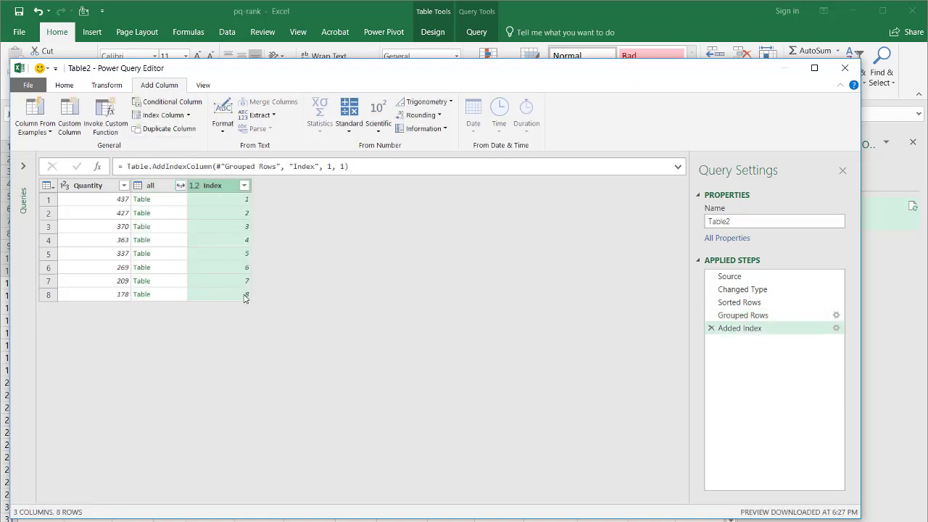
key(shift+Left)
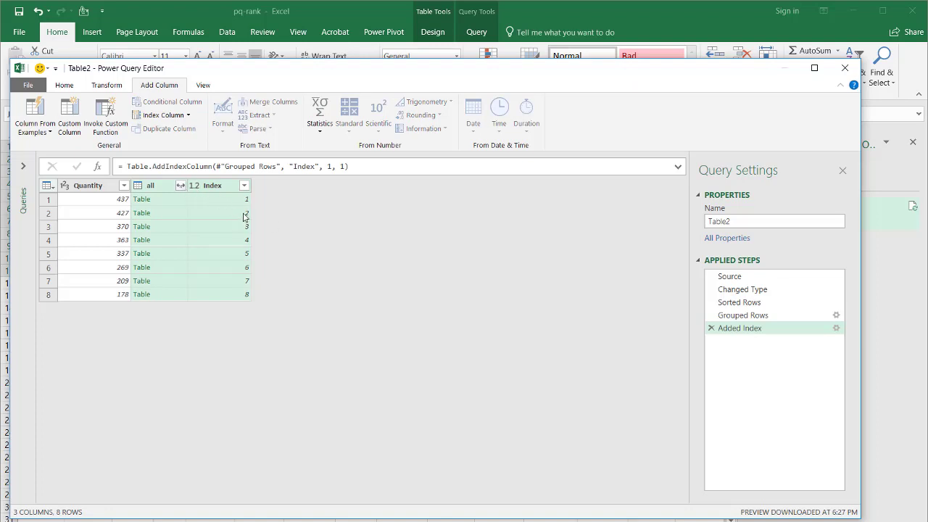
Preview the nested tables for quantities 427 and 370, and expand City and Quantity from the all column without the original name prefix
click(168, 219)
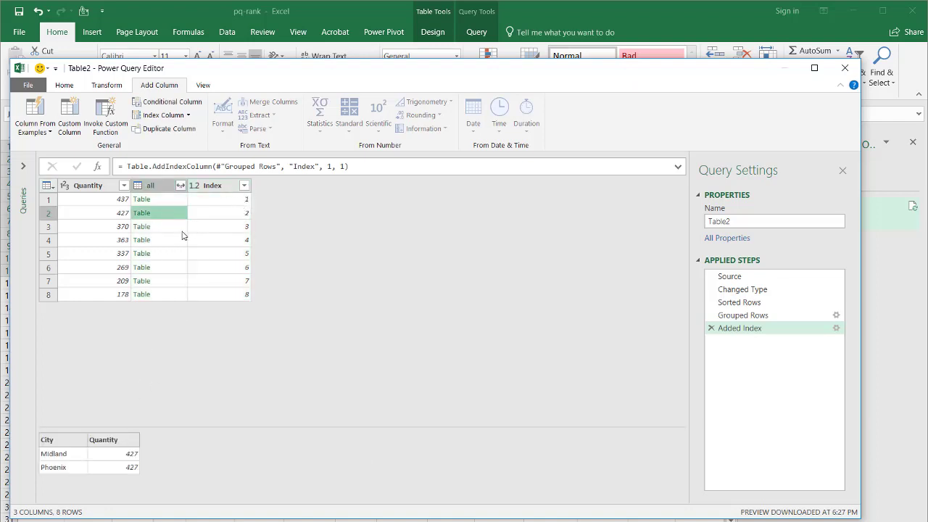
click(174, 231)
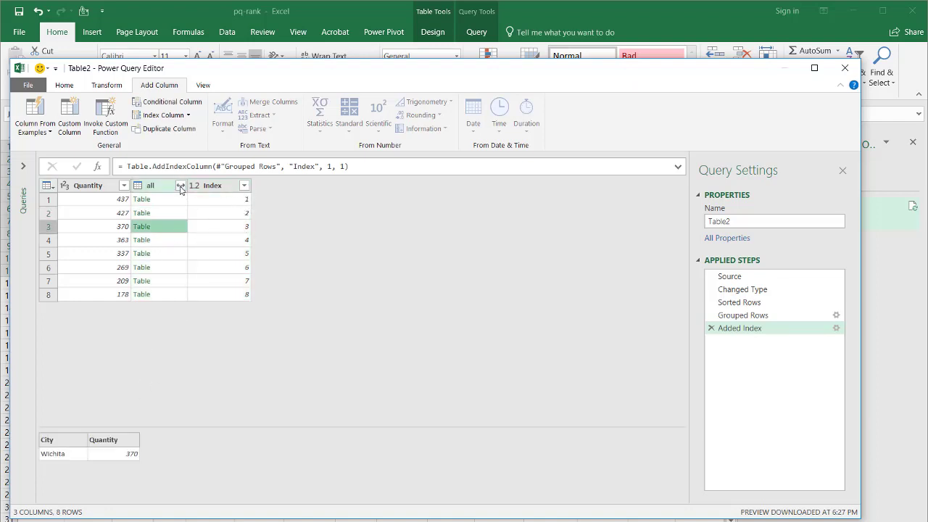
click(180, 186)
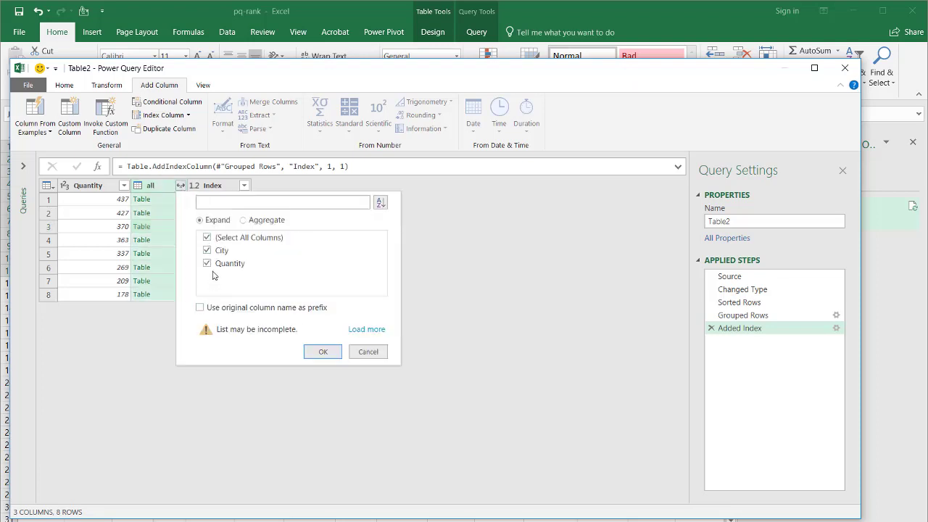
click(323, 351)
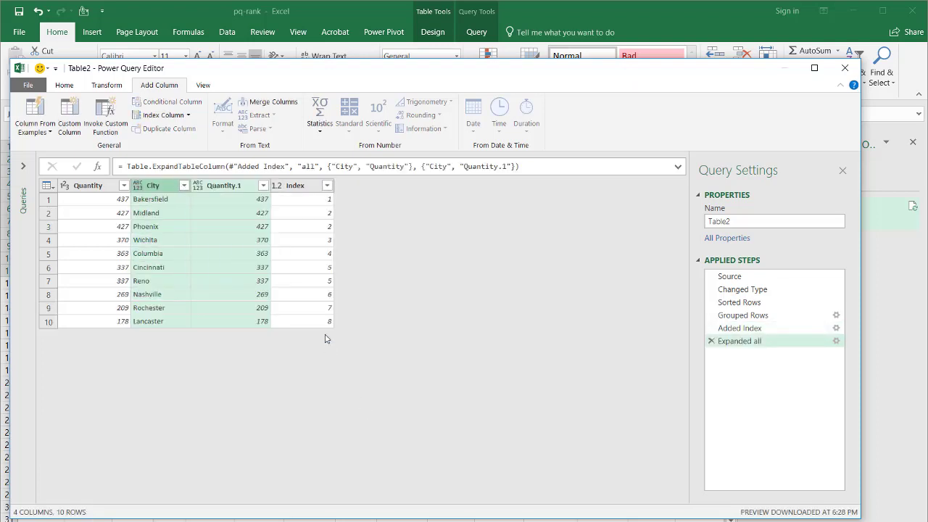
Keep only the City, Quantity and Index columns, in that order, and load the query result to the worksheet
click(151, 187)
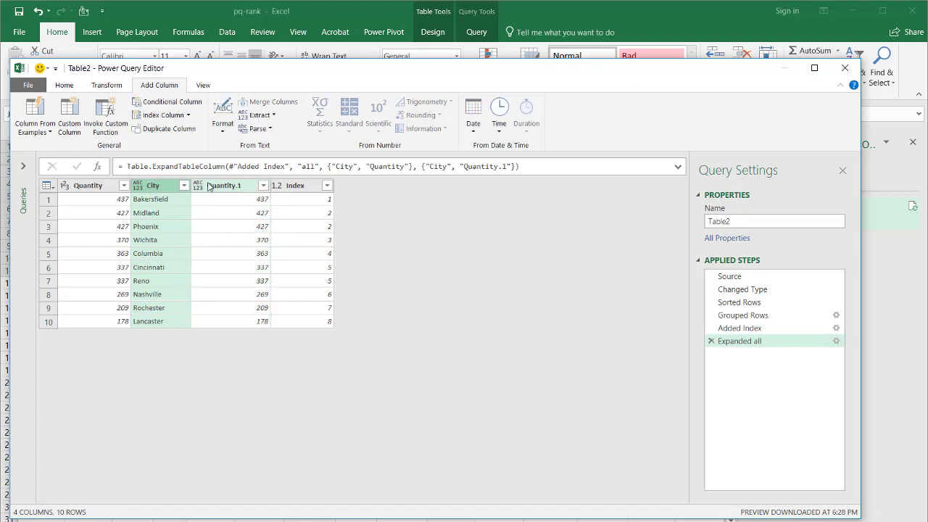
ctrl+click(94, 187)
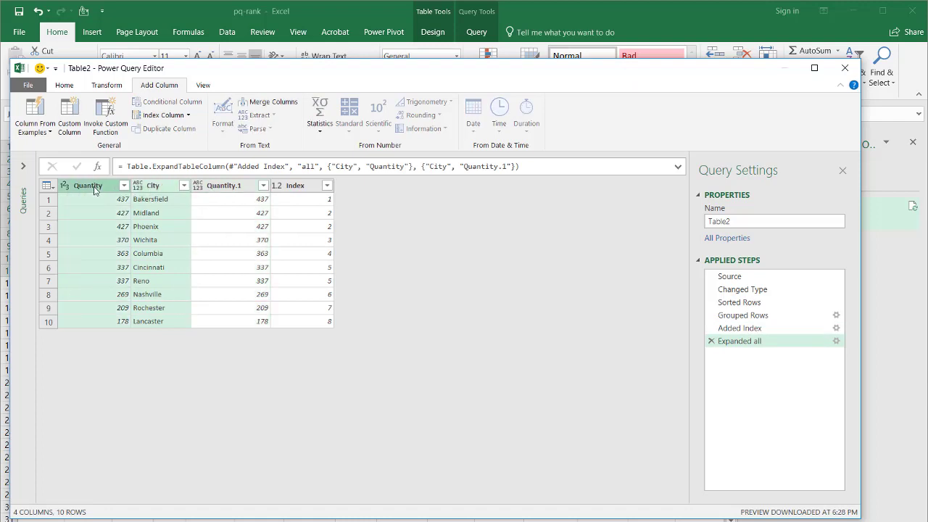
ctrl+click(309, 187)
right_click(309, 189)
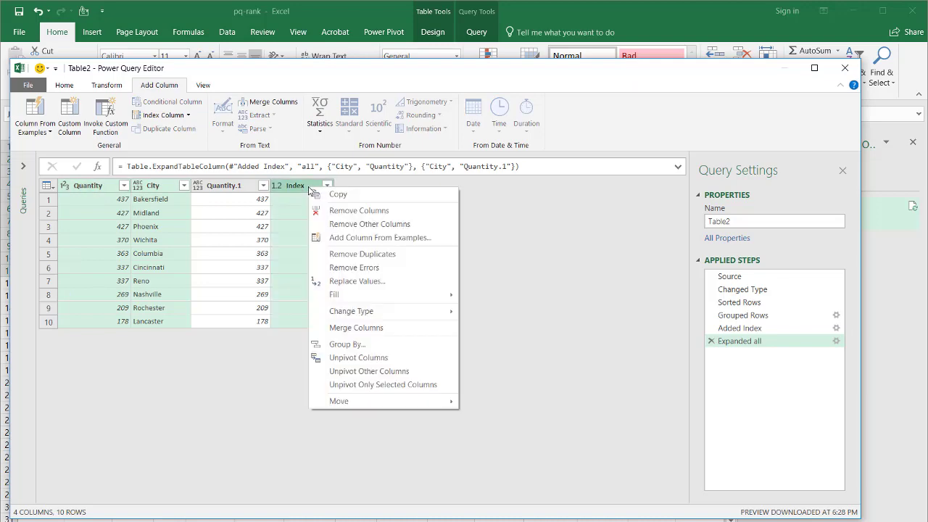
click(348, 223)
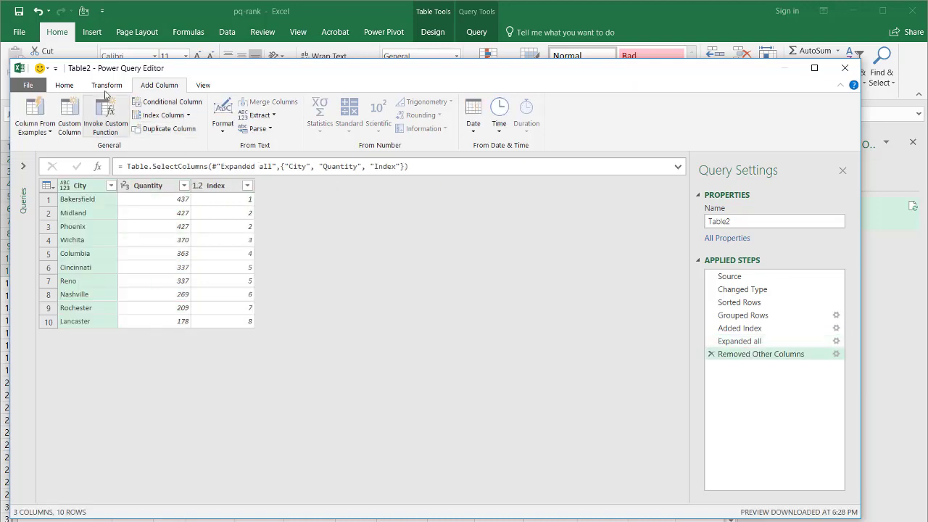
click(64, 85)
click(30, 108)
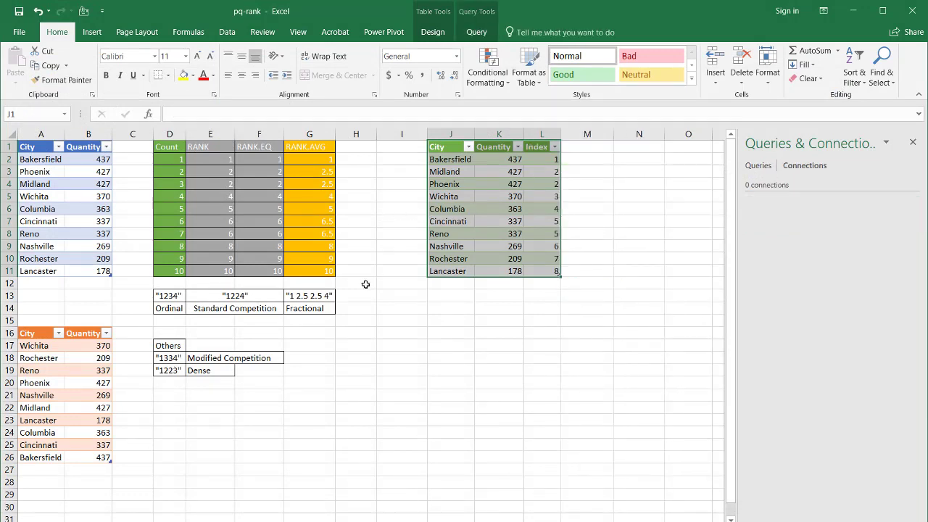
Check the loaded Index values for the tied 427 quantities and the next row against the Modified Competition and Dense patterns under Others
drag(509, 173, 551, 184)
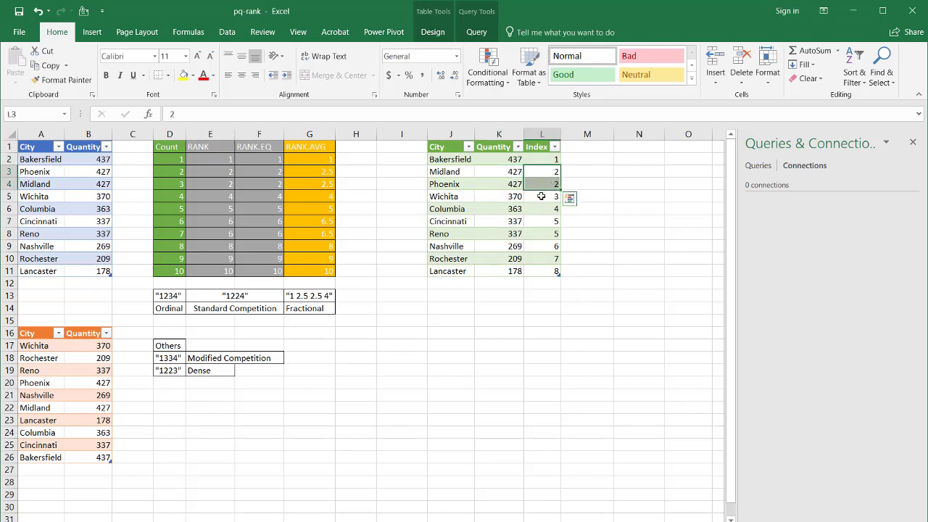
click(540, 197)
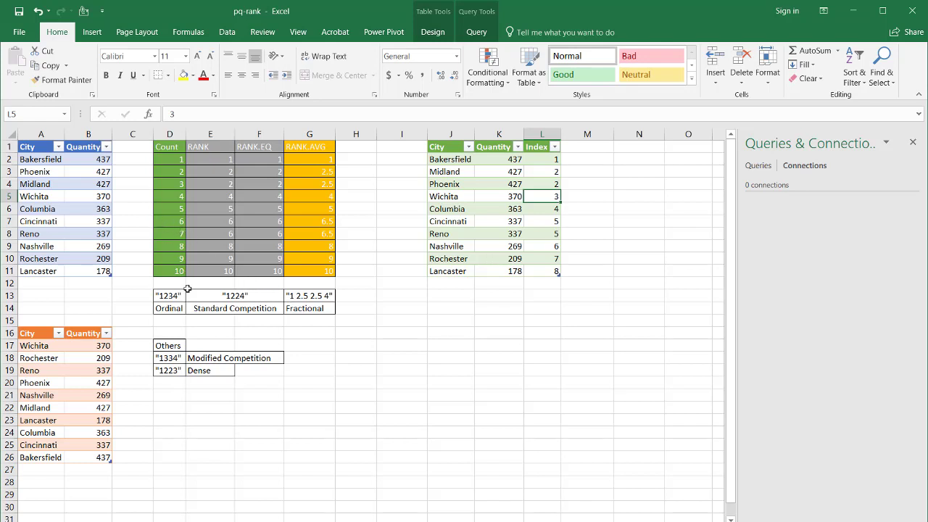
click(215, 359)
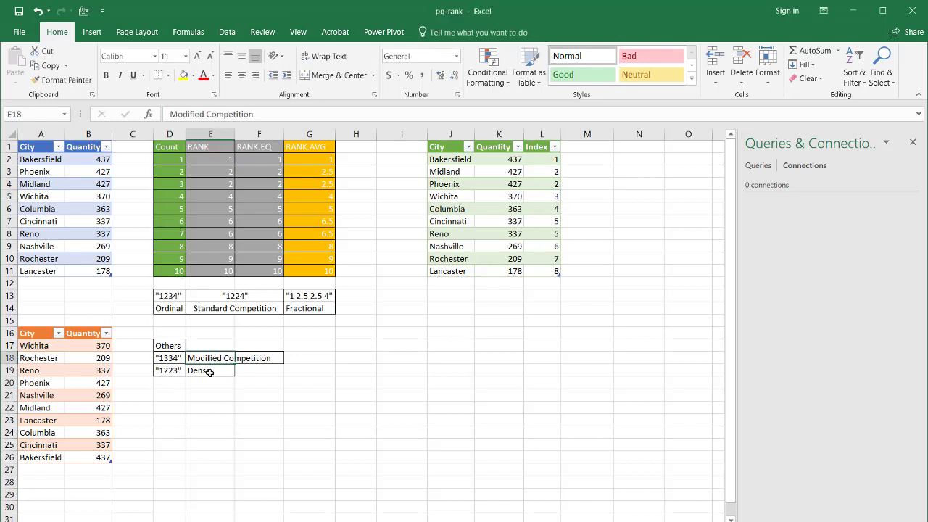
click(209, 372)
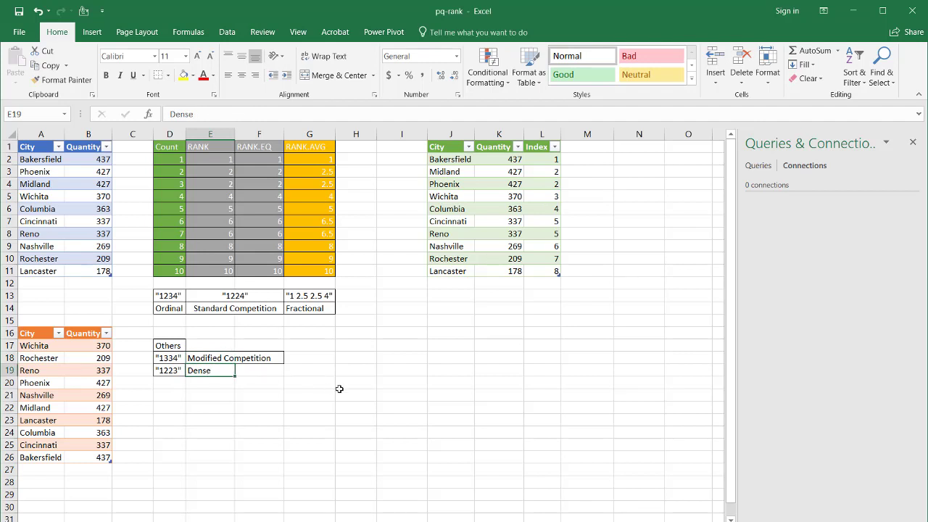